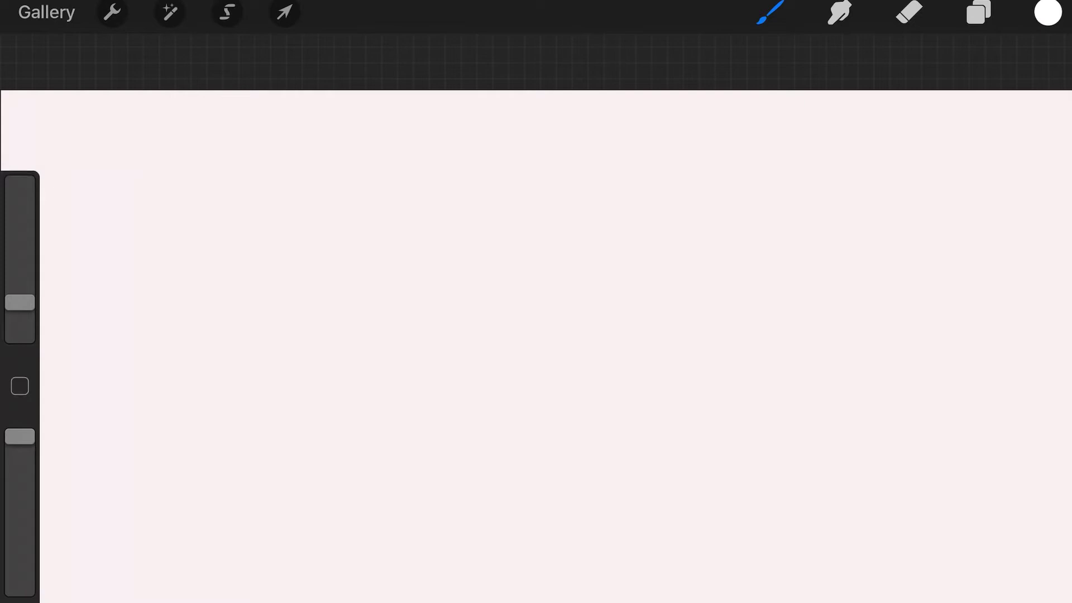
- Set the canvas background color to black and reduce the brush size to about half
click(978, 12)
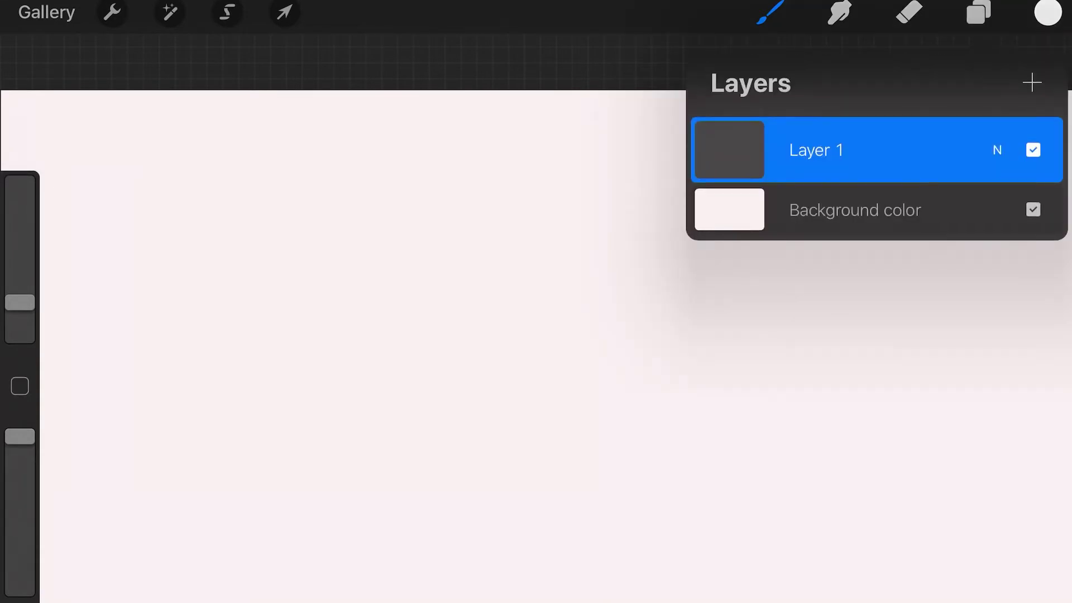
click(854, 209)
drag(789, 228, 831, 371)
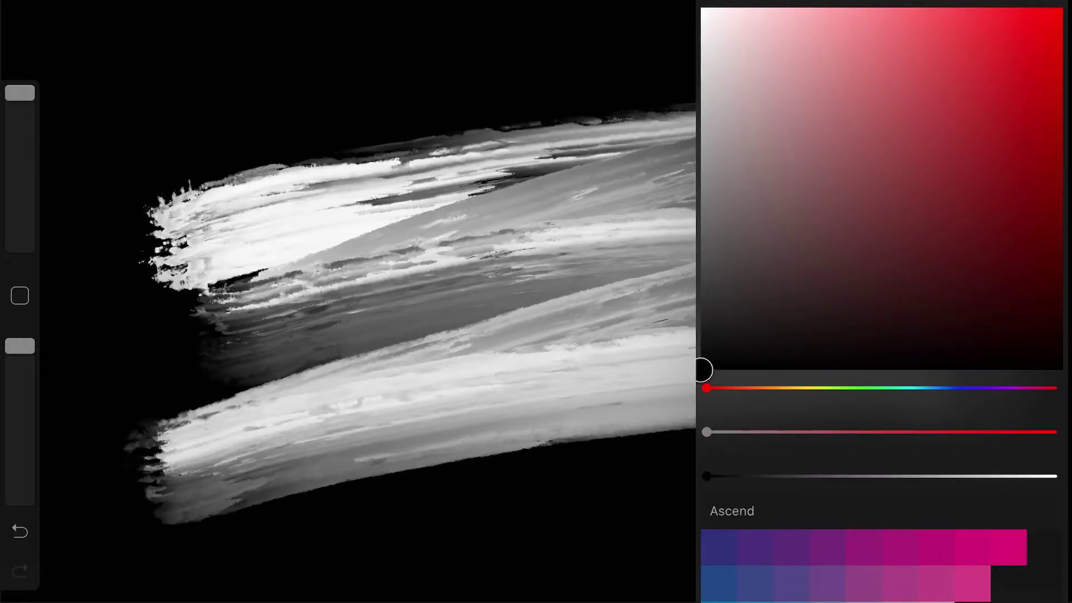
drag(19, 93, 20, 179)
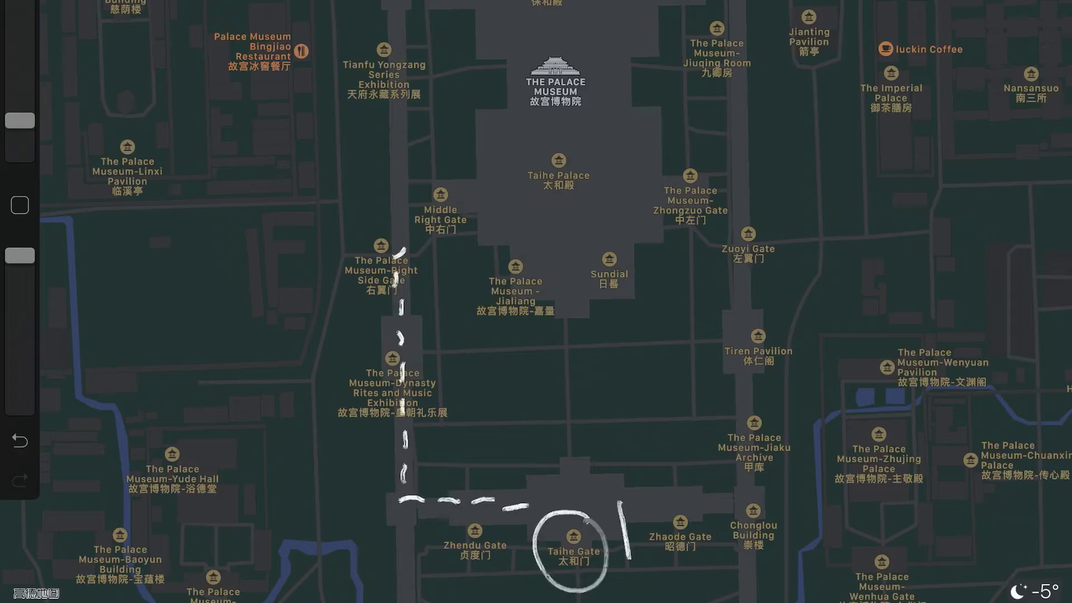
- Circle Middle Right Gate, The Palace Museum and Back Left Gate on the map, number them 2, 3 and 4, and link them with dashes
drag(446, 169, 454, 193)
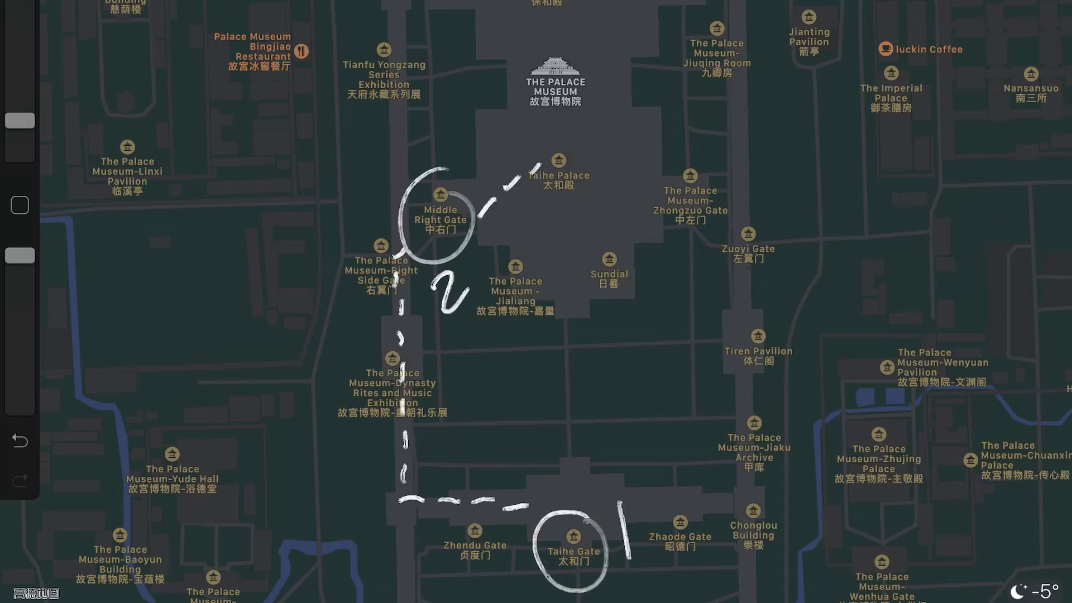
mouse_move(566, 26)
mouse_down()
mouse_move(538, 127)
mouse_move(583, 149)
mouse_up()
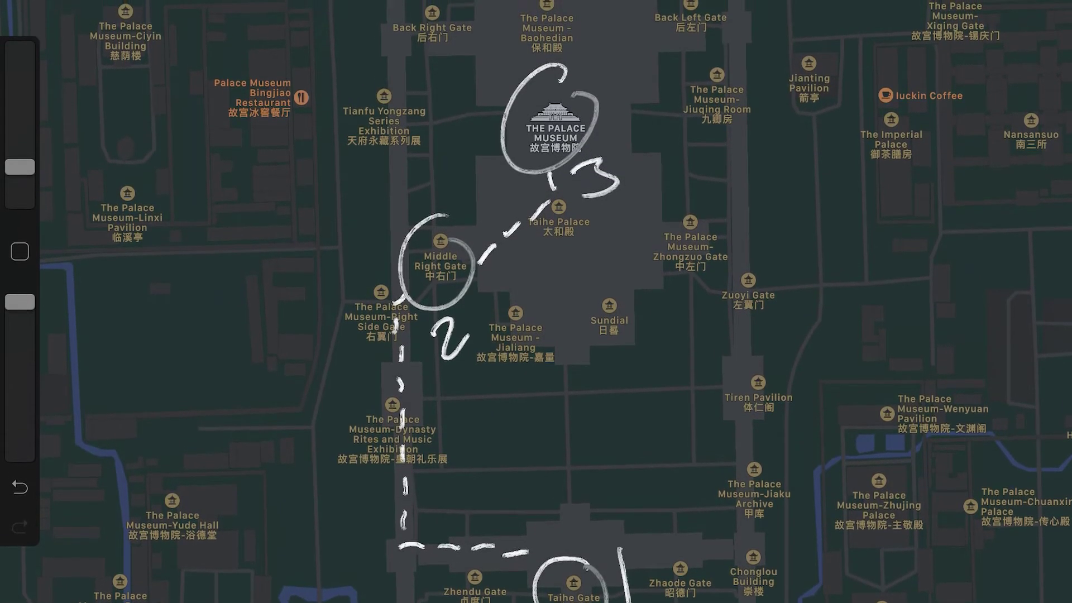
mouse_move(594, 87)
mouse_down()
mouse_move(632, 60)
mouse_move(651, 62)
mouse_up()
drag(716, 2, 691, 22)
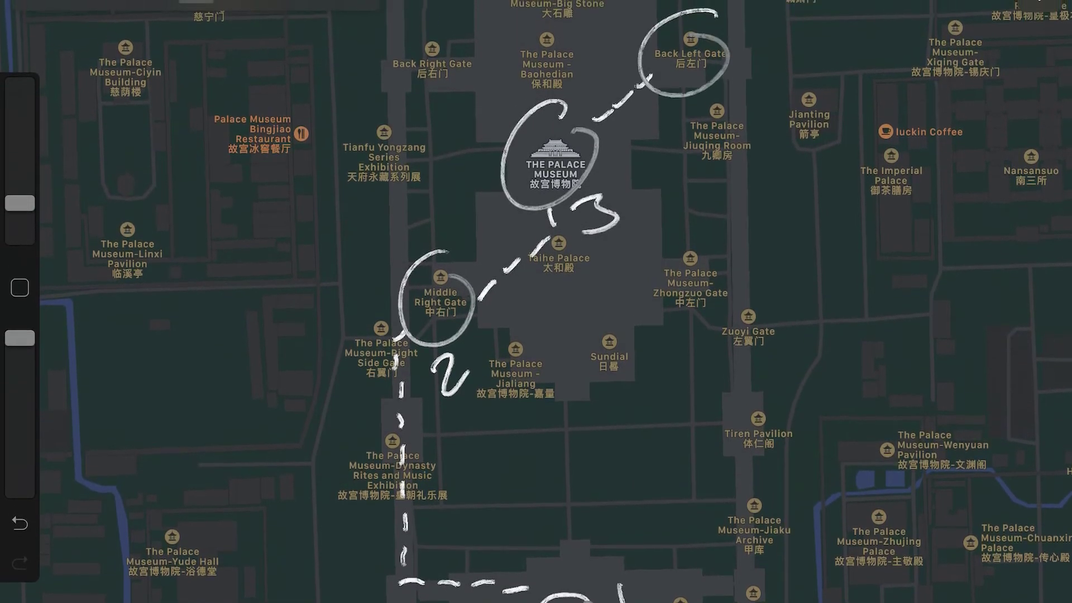
mouse_move(696, 86)
mouse_down()
mouse_move(718, 99)
mouse_move(711, 140)
mouse_up()
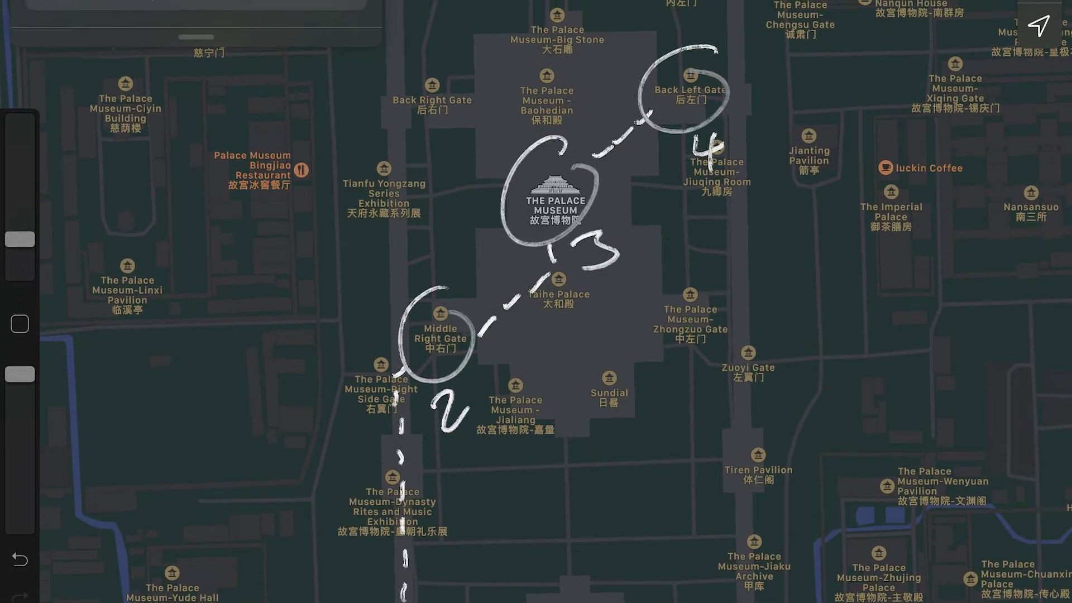
- Draw a dashed route from Back Left Gate past Zuoyi Gate to luckin Coffee, then circle and label that stop
drag(743, 83, 740, 233)
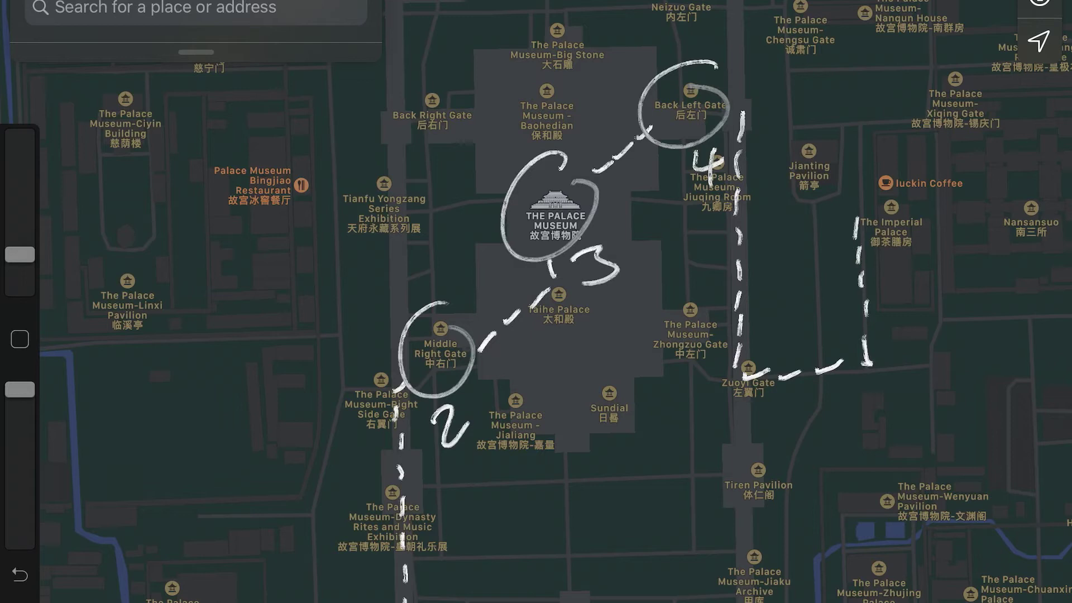
drag(946, 140, 973, 176)
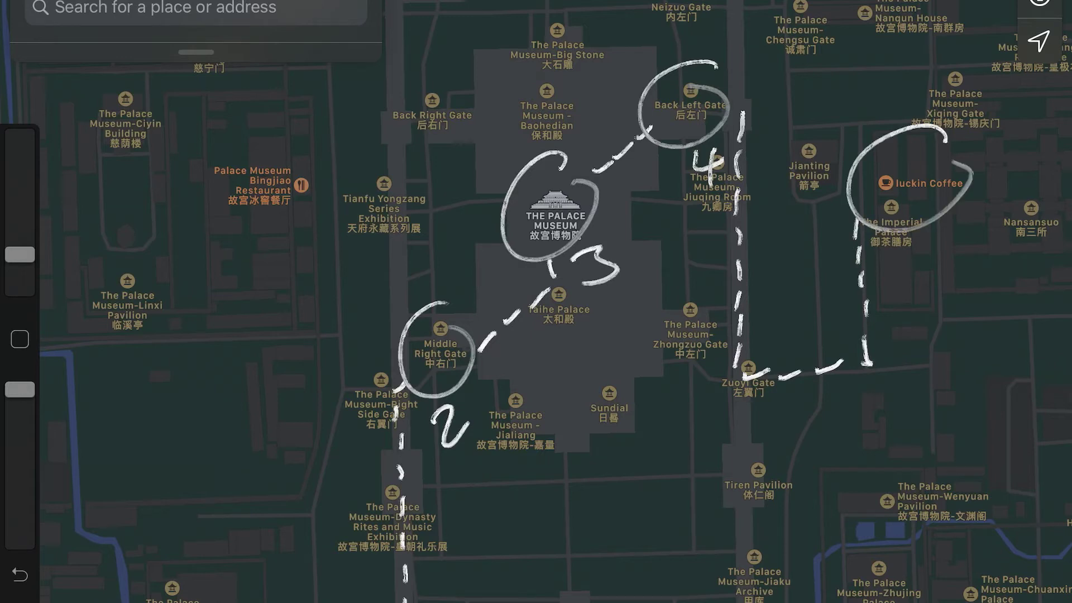
mouse_move(931, 282)
mouse_down()
mouse_move(981, 327)
mouse_move(1017, 325)
mouse_up()
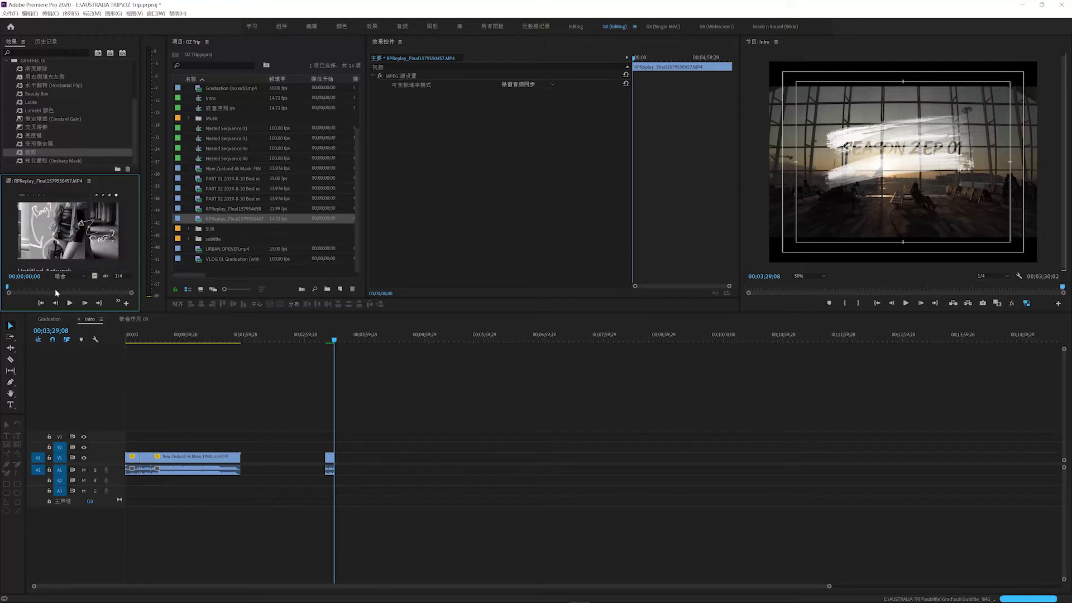
- Switch to Premiere Pro and add excerpts of the RPReplay screen recording to the end of the Intro sequence
mouse_move(13, 289)
mouse_down()
mouse_move(33, 288)
mouse_move(24, 288)
mouse_up()
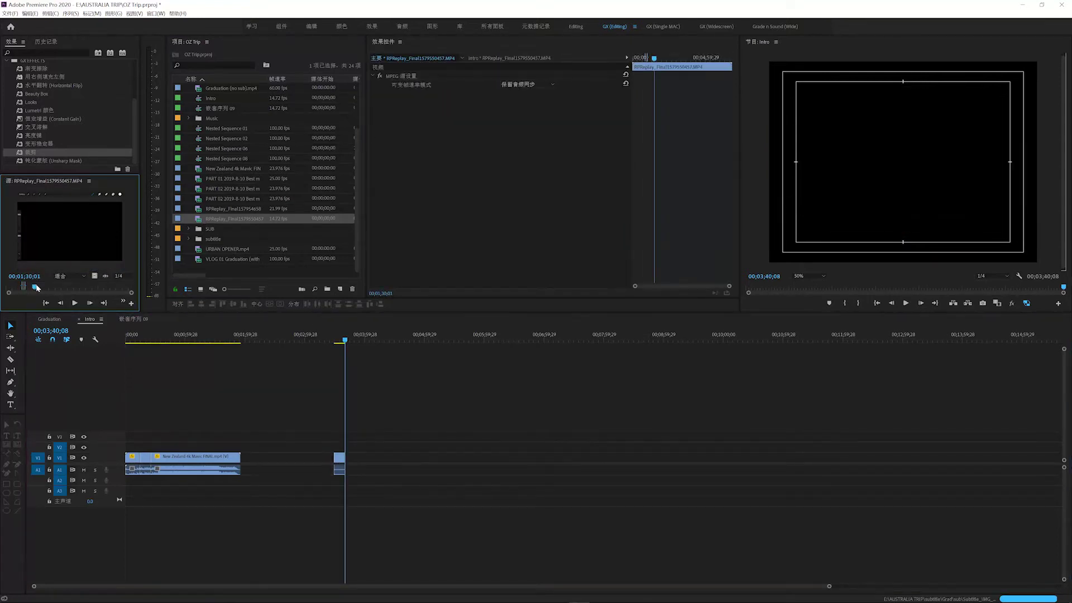
drag(36, 288, 59, 288)
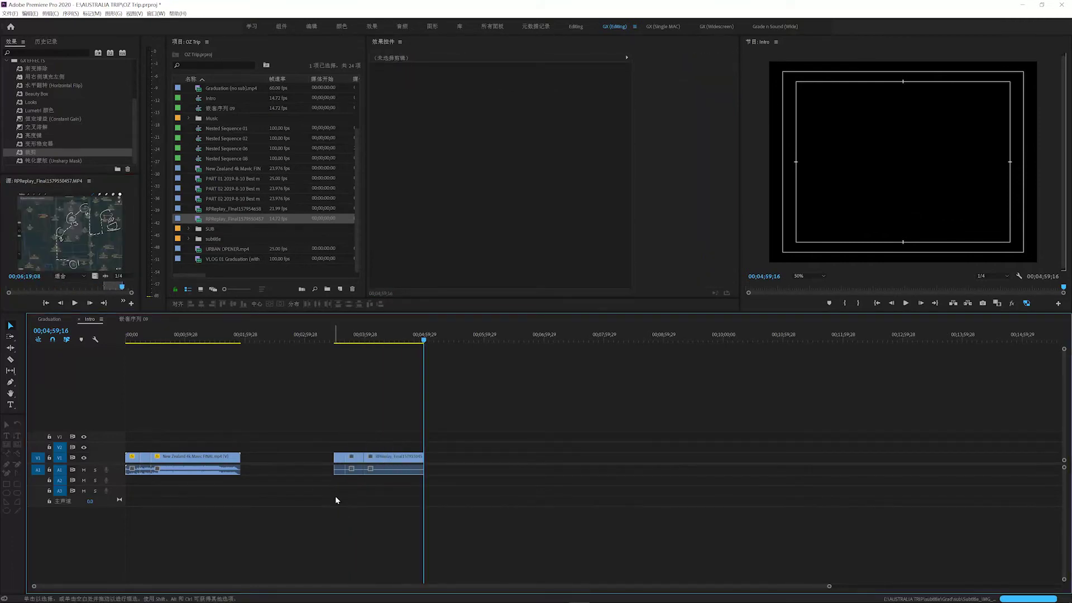
- Delete the audio of the three RPReplay clips in the Intro sequence
alt+scroll(336, 500, up, 5)
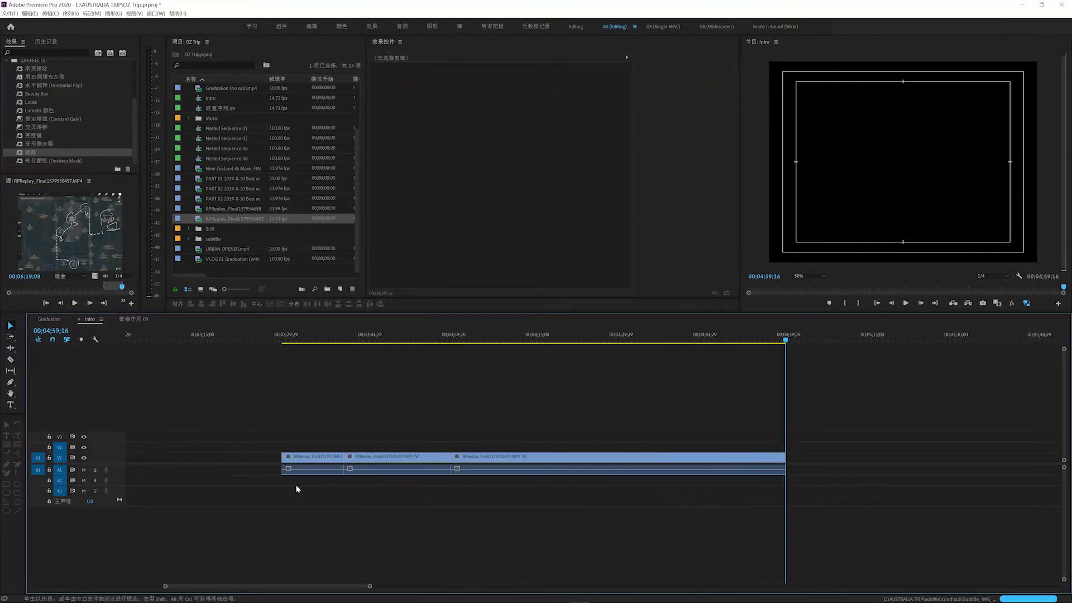
alt+scroll(283, 463, down, 1)
drag(277, 505, 490, 477)
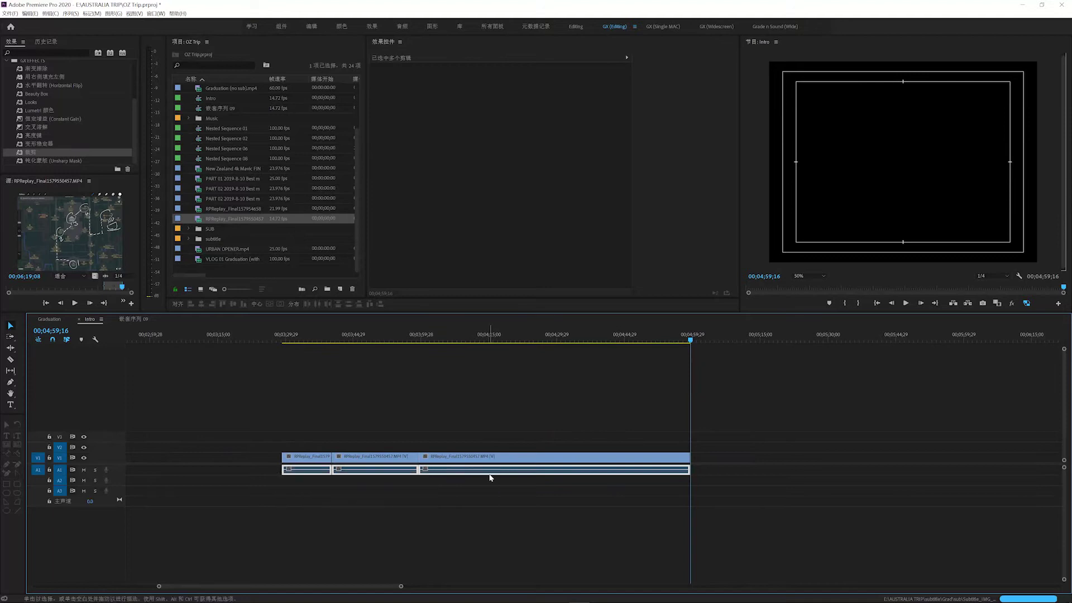
key(Delete)
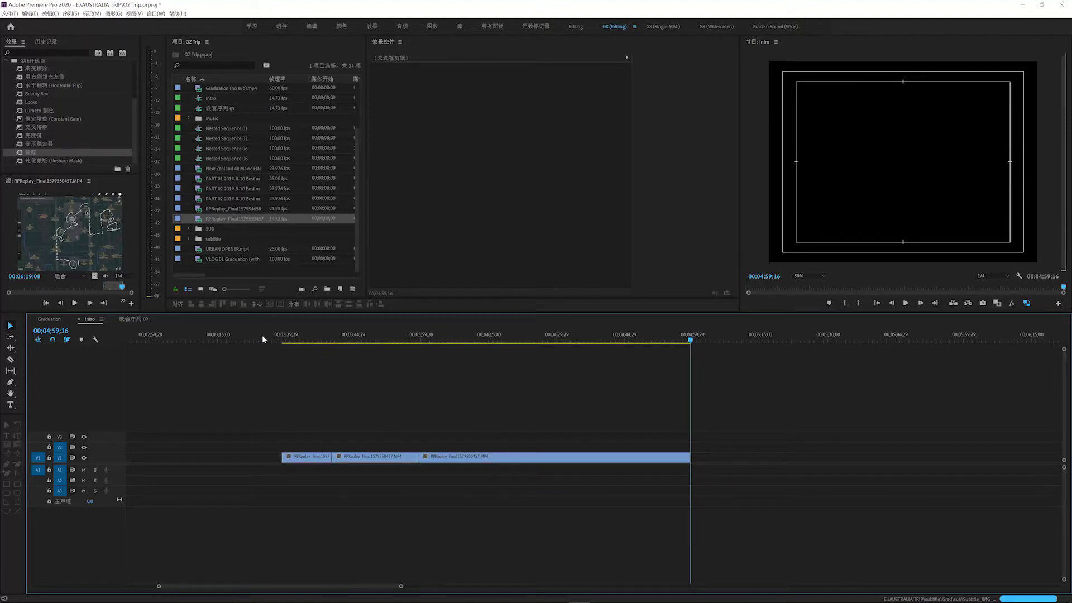
- Play the Intro sequence from its beginning to review the New Zealand footage
alt+scroll(292, 414, down, 3)
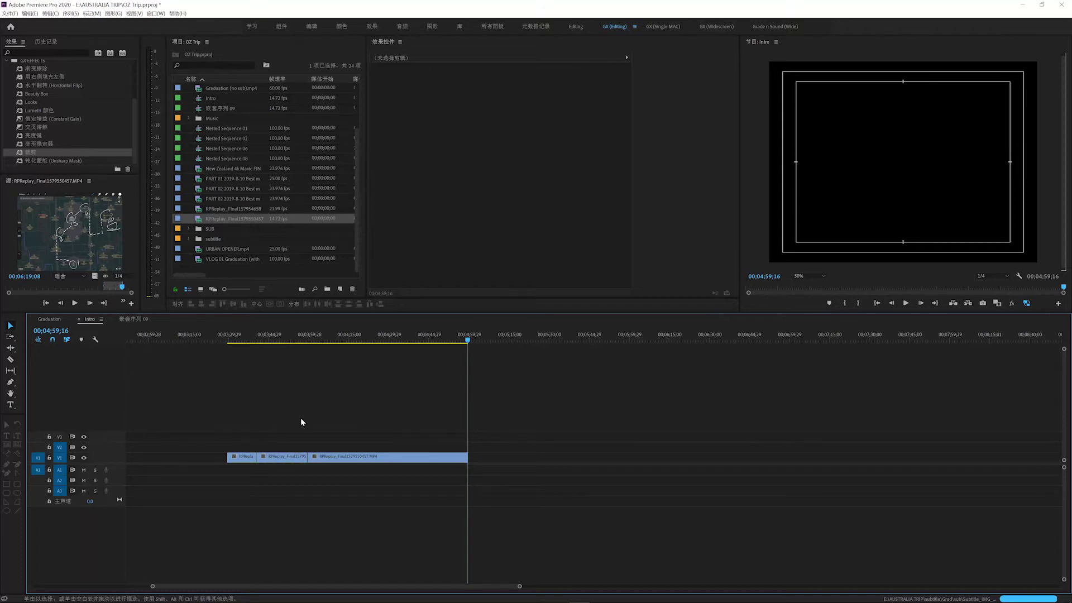
scroll(301, 419, down, 5)
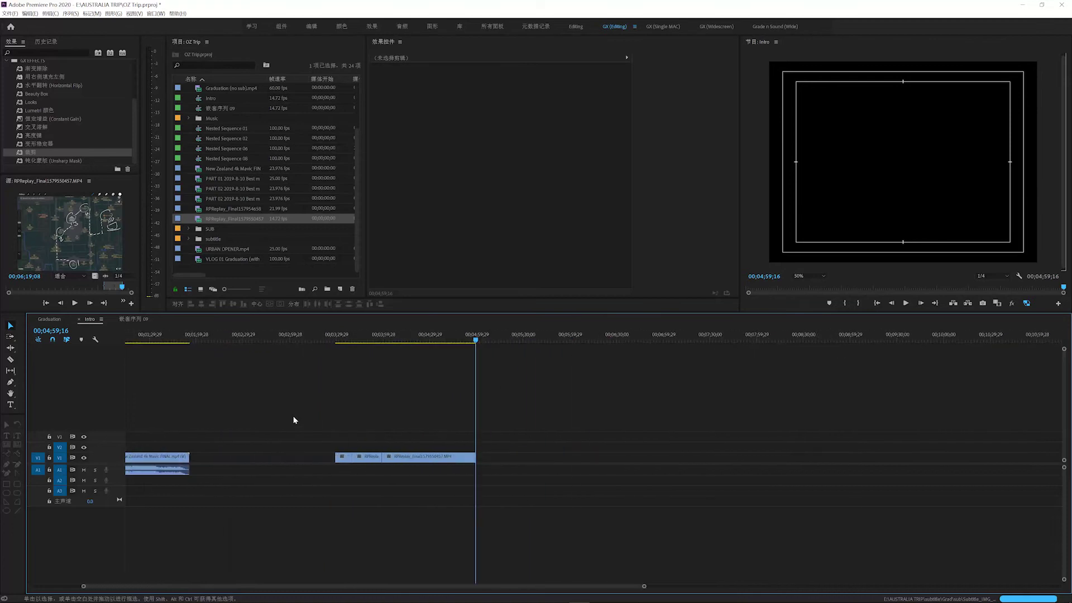
scroll(295, 420, up, 4)
key(Home)
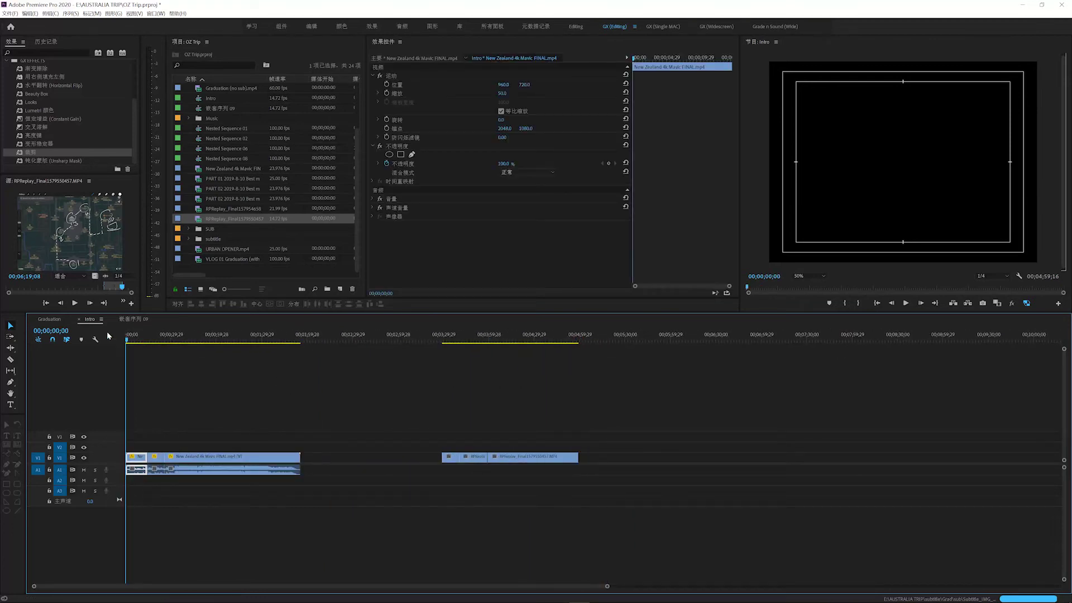
key(space)
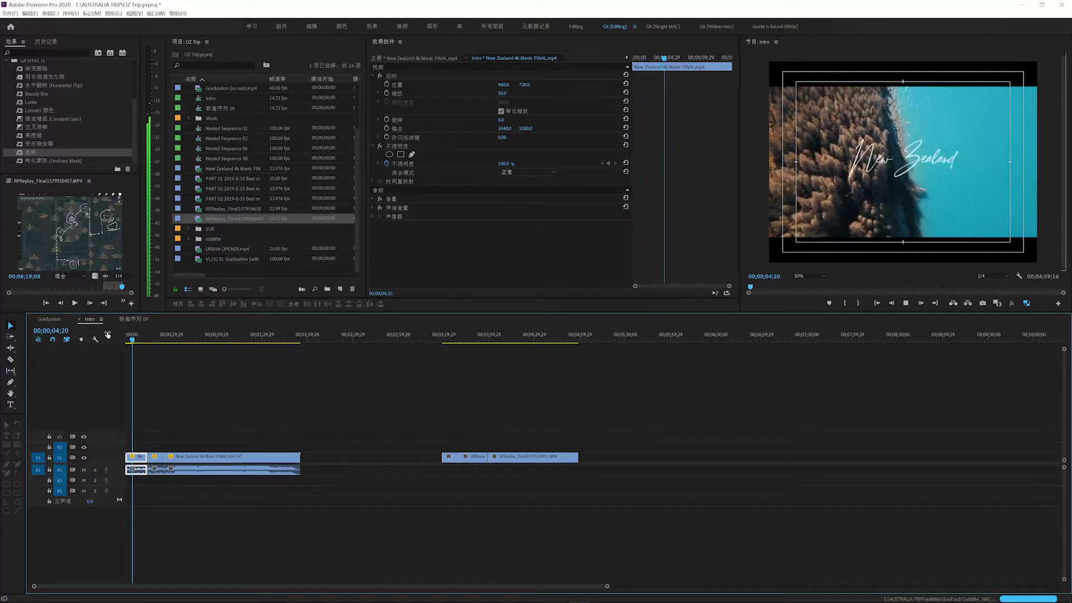
- Move the first RPReplay clip to V2 in the gap after the New Zealand footage and trim its start to just before the first stroke
click(183, 335)
mouse_move(458, 453)
mouse_down()
mouse_move(290, 446)
mouse_move(341, 450)
mouse_up()
click(333, 340)
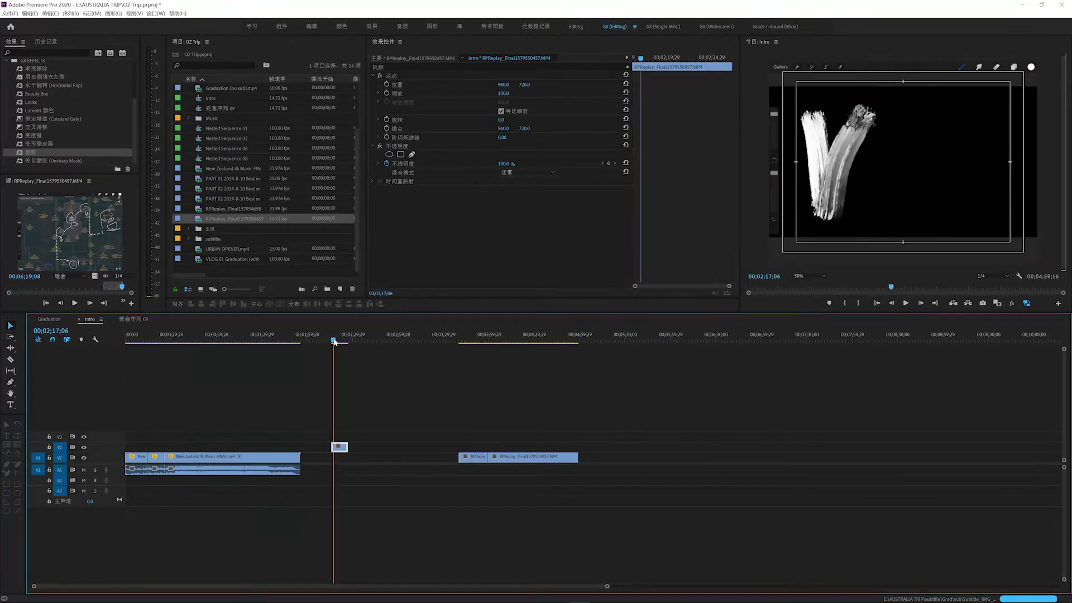
drag(333, 341, 332, 341)
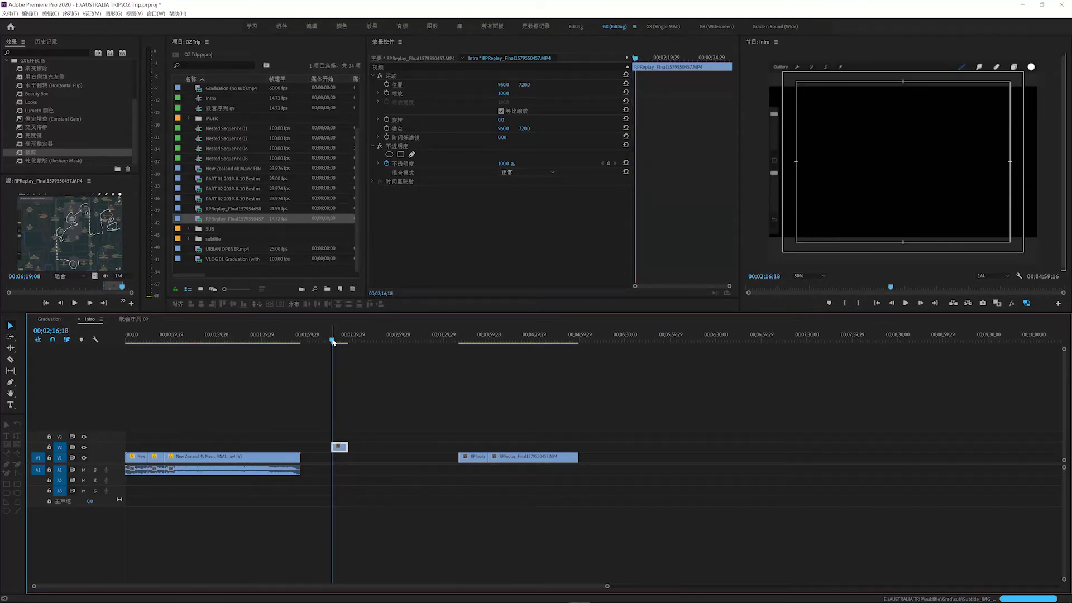
- Play the V2 lettering clip and ripple-trim its end to where the word VLOG is fully drawn
key(space)
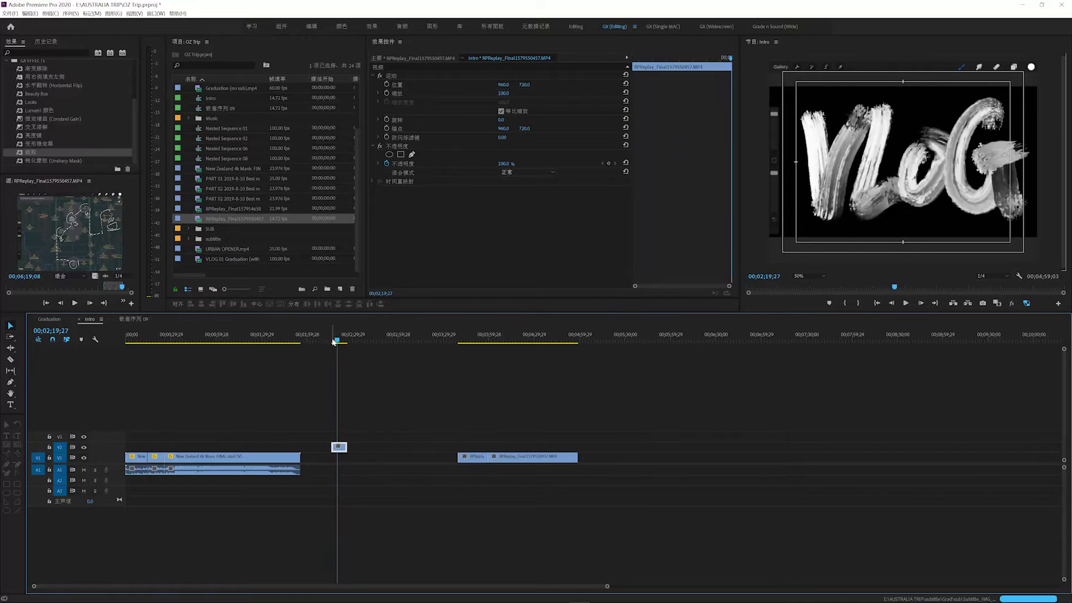
key(space)
key(w)
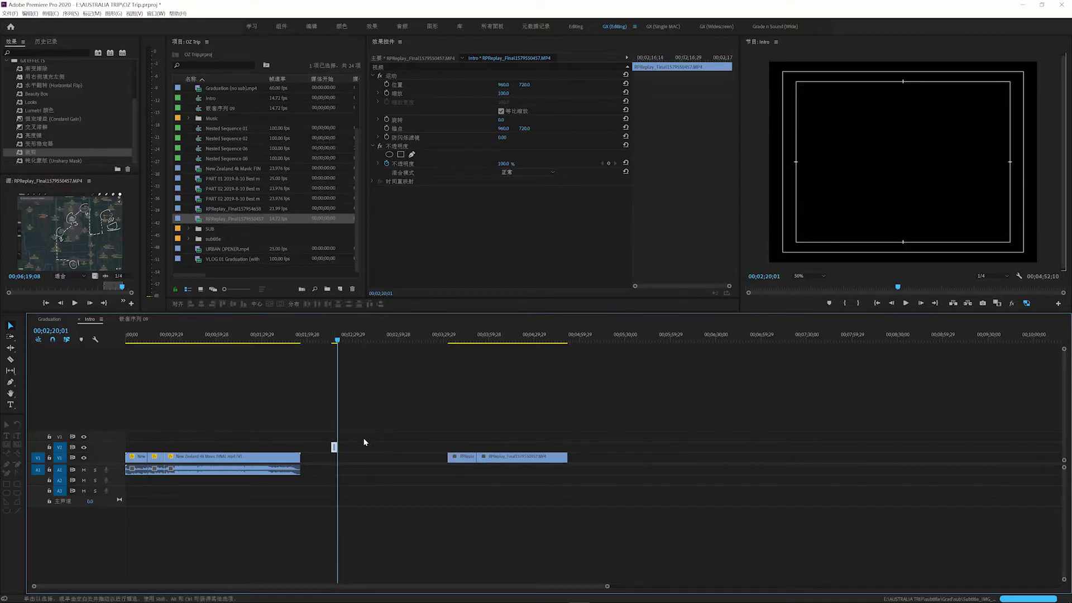
- Move the trimmed VLOG lettering clip on V2 to the sequence start above the New Zealand footage, and play it back
scroll(364, 441, up, 5)
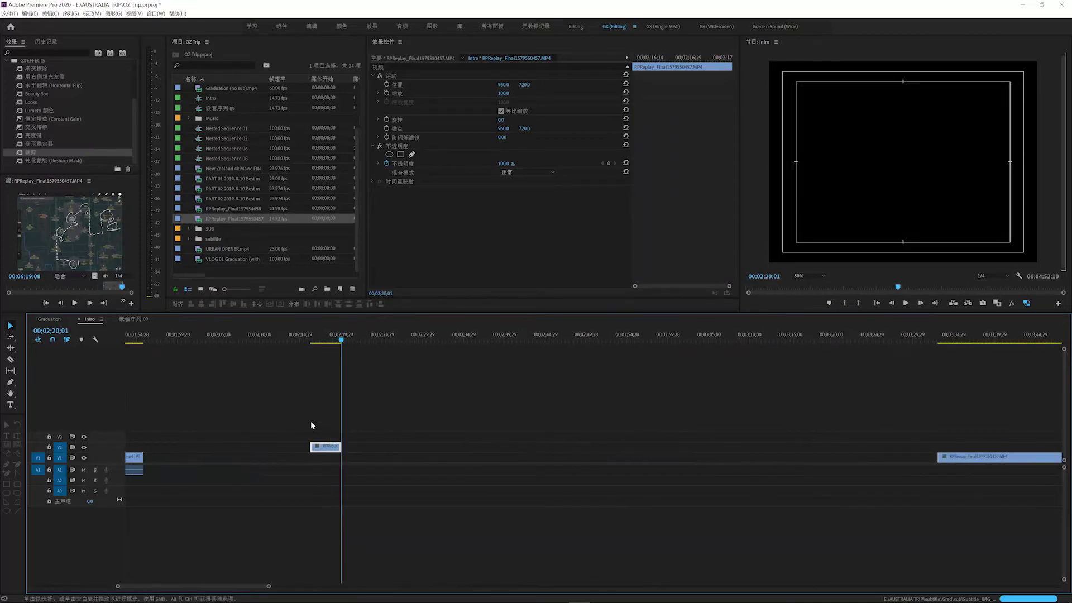
scroll(311, 419, down, 4)
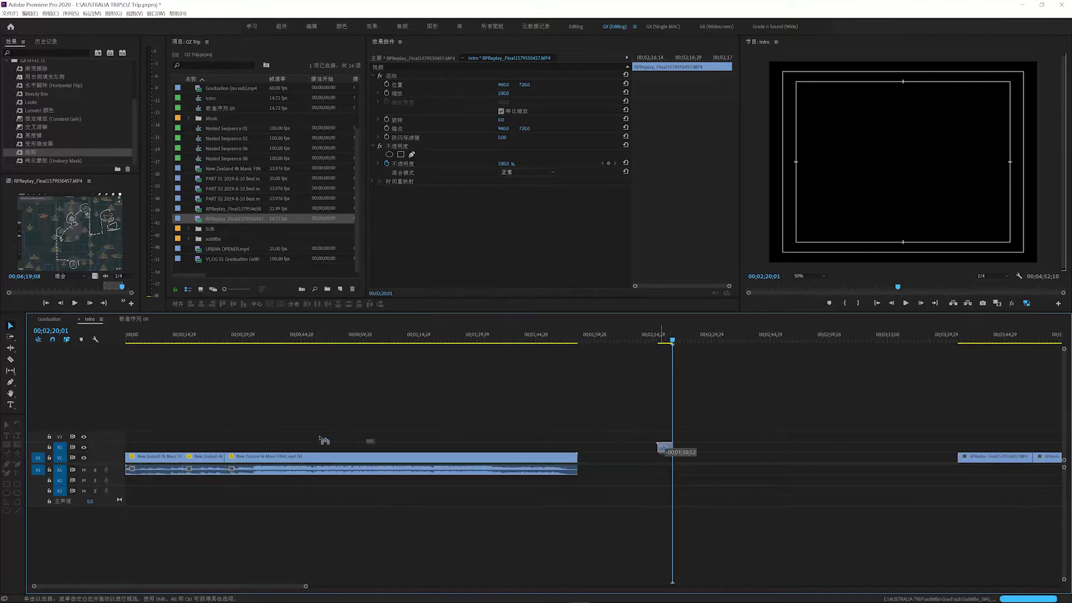
drag(664, 447, 112, 448)
key(Home)
key(space)
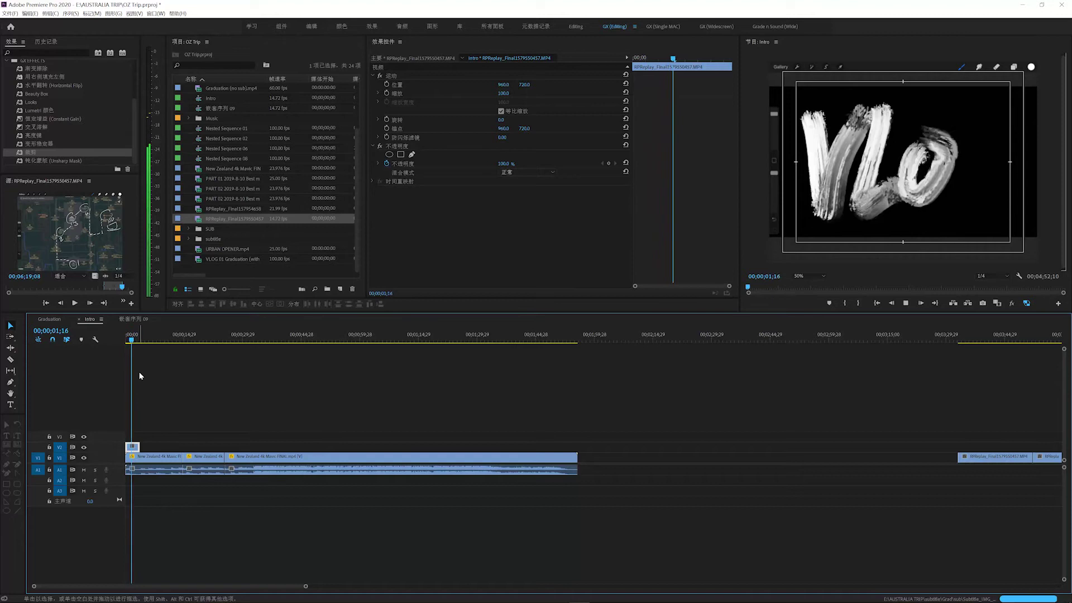
key(space)
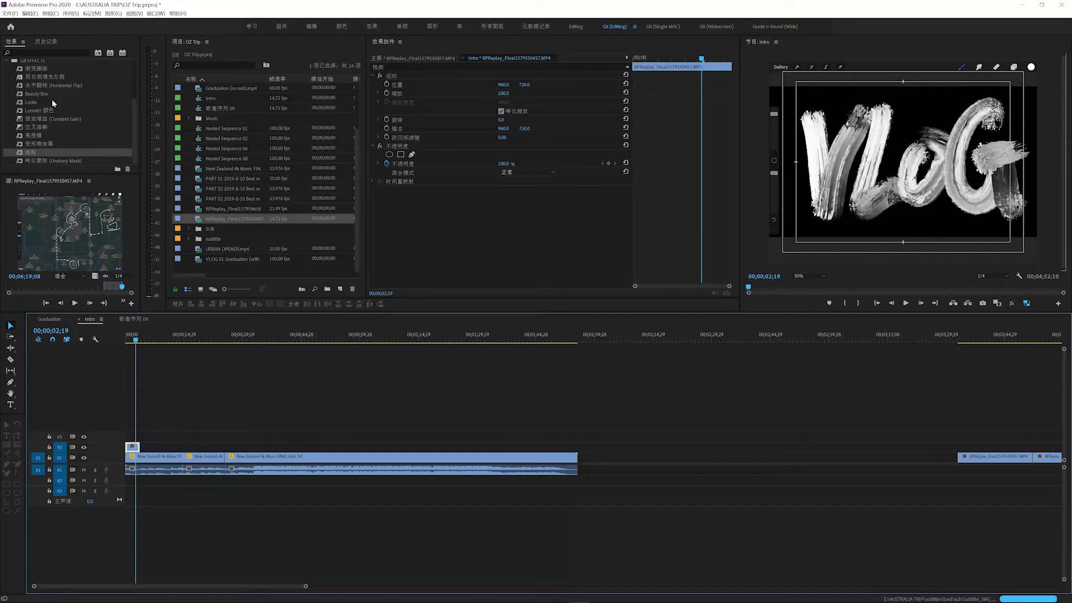
- Apply the Crop (裁剪) effect to the VLOG lettering clip on V2
click(26, 58)
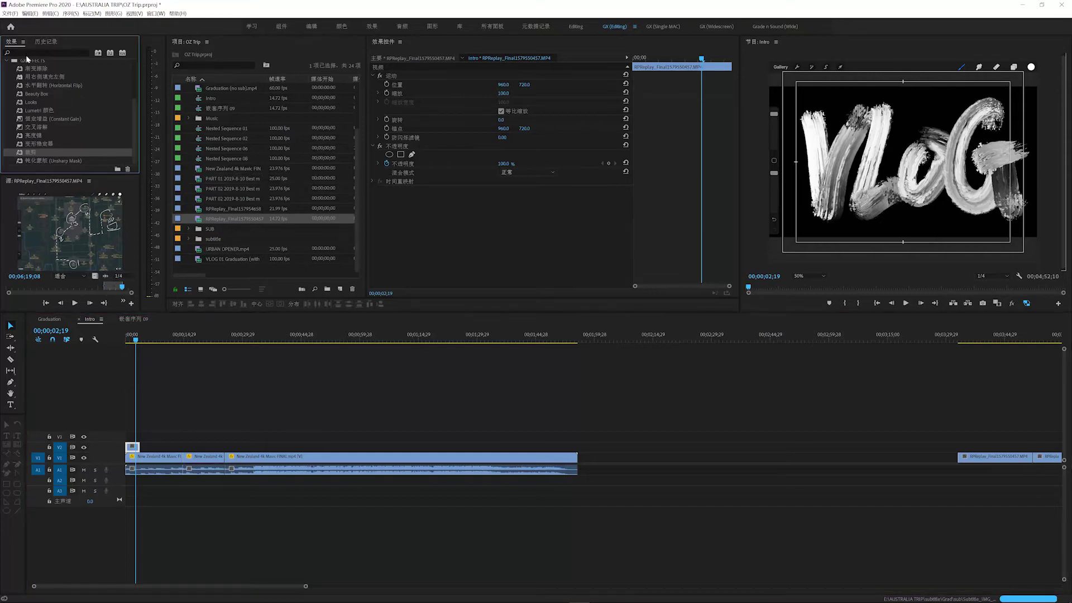
click(26, 53)
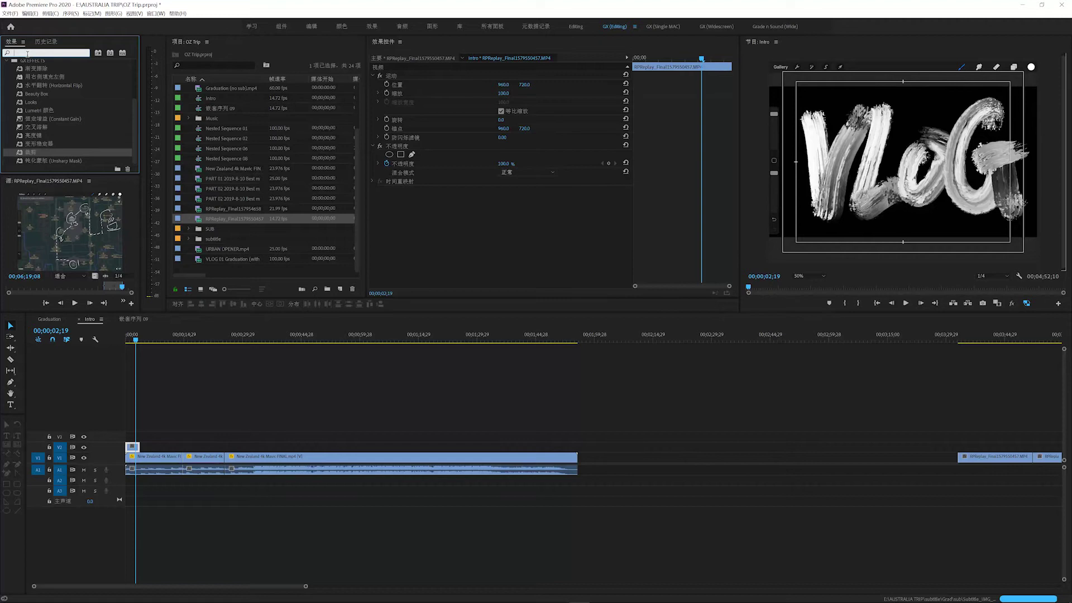
click(26, 154)
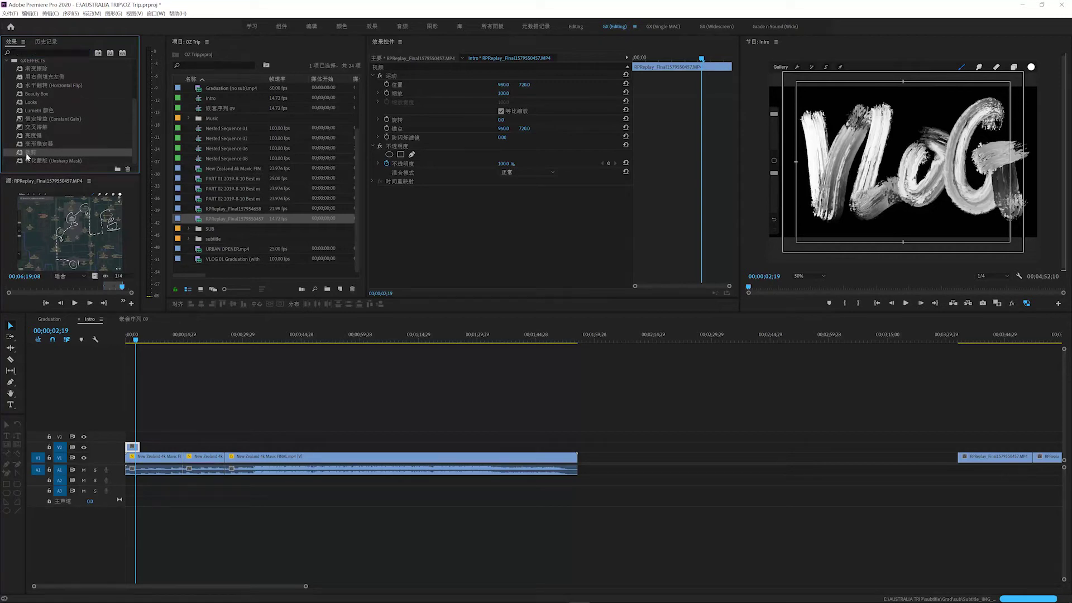
drag(143, 416, 132, 447)
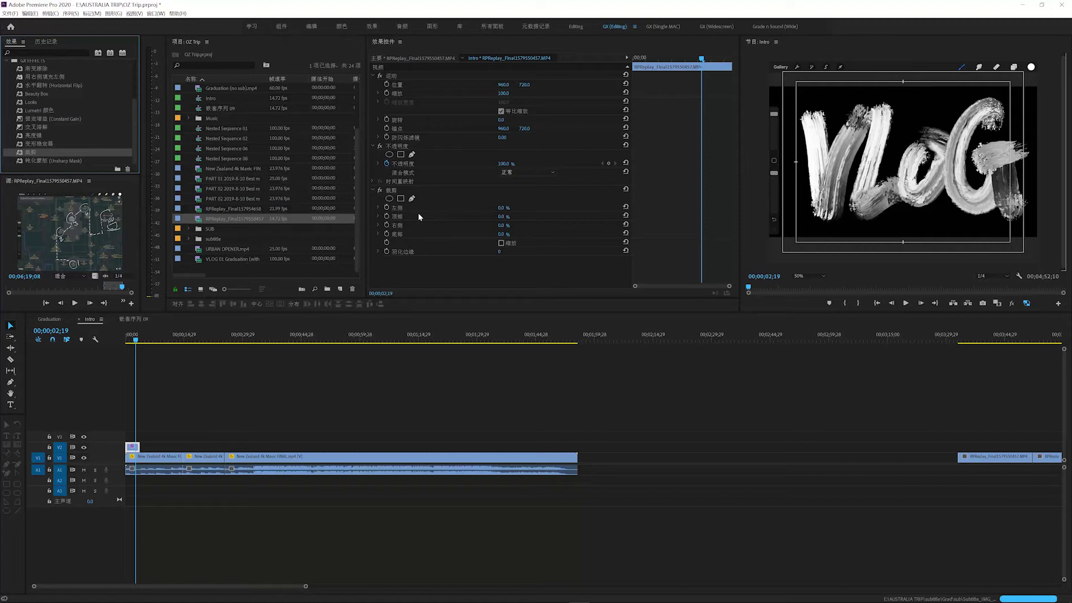
- Crop the lettering clip by 6% left, 13% top and 15% bottom, and set its horizontal position to 902
click(501, 208)
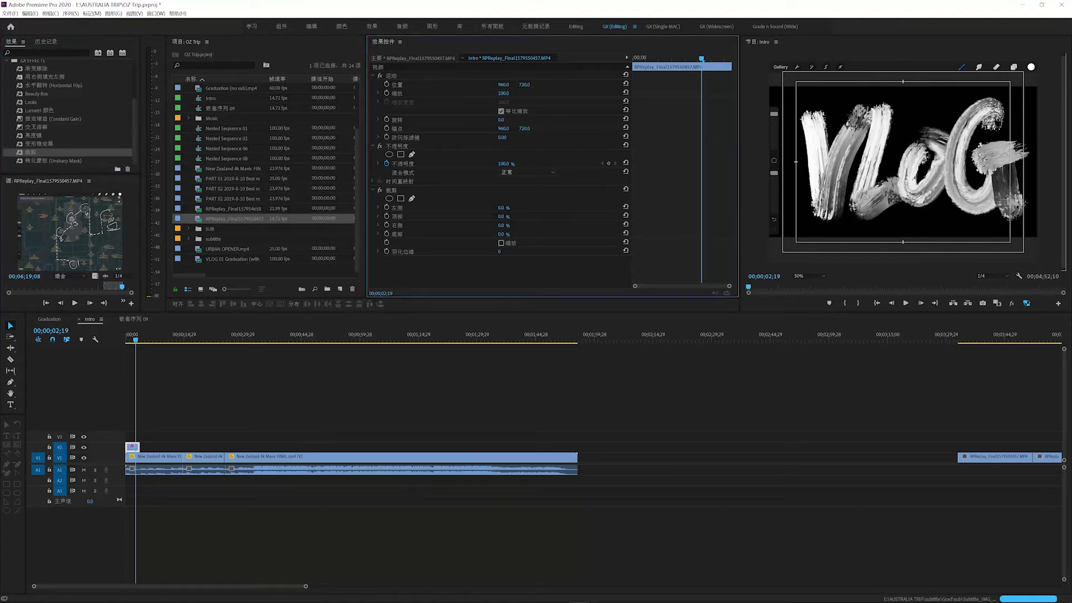
drag(501, 208, 532, 209)
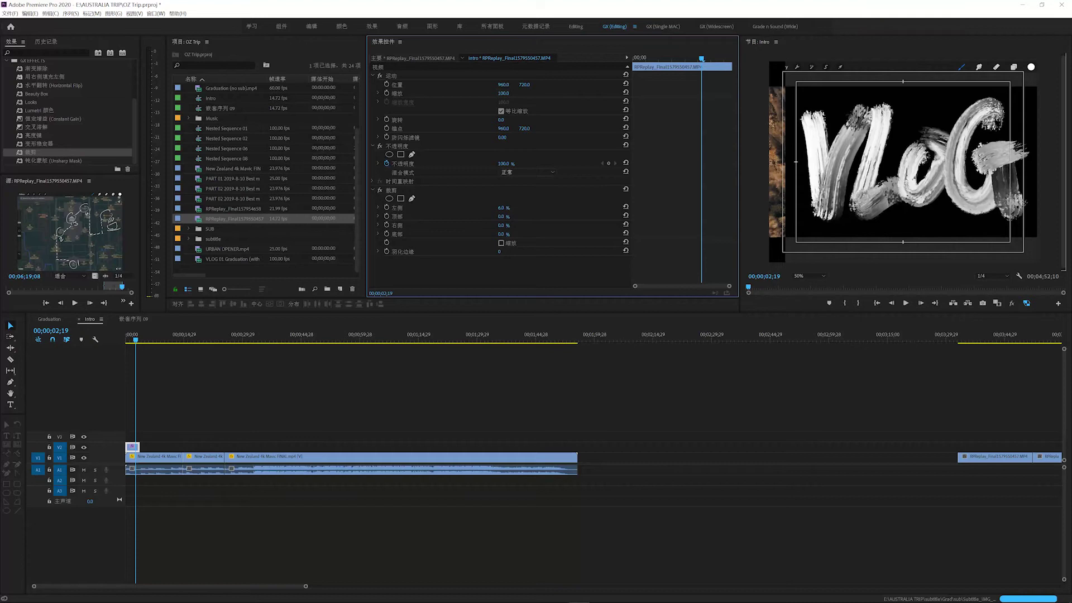
mouse_move(503, 216)
mouse_down()
mouse_move(514, 216)
mouse_move(513, 227)
mouse_move(499, 225)
mouse_move(509, 234)
mouse_up()
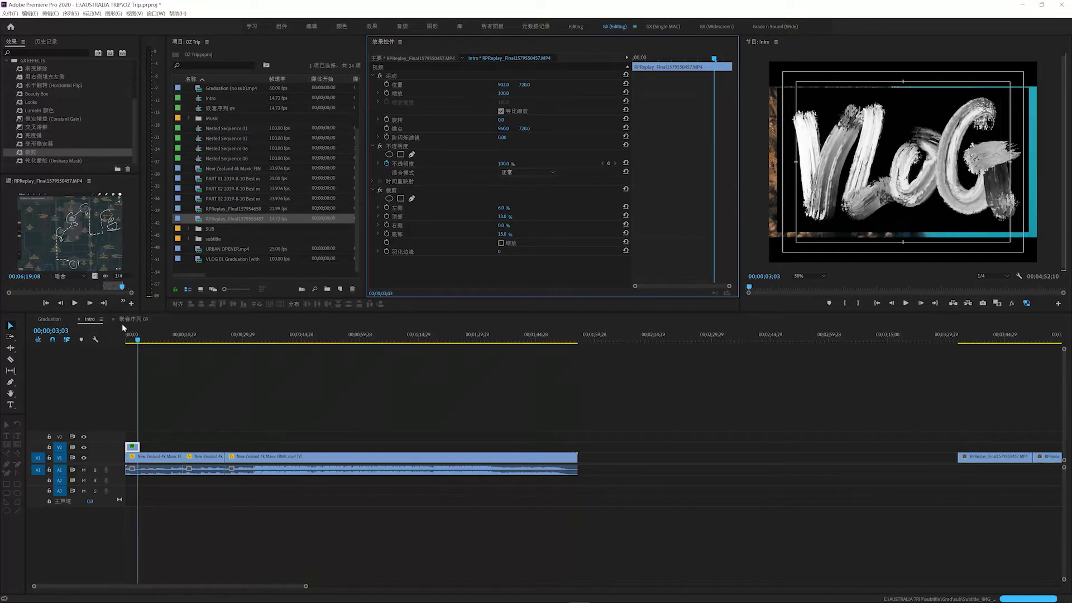
- Set the VLOG lettering clip's blend mode to Screen (滤色) and play it back from the sequence start
click(534, 176)
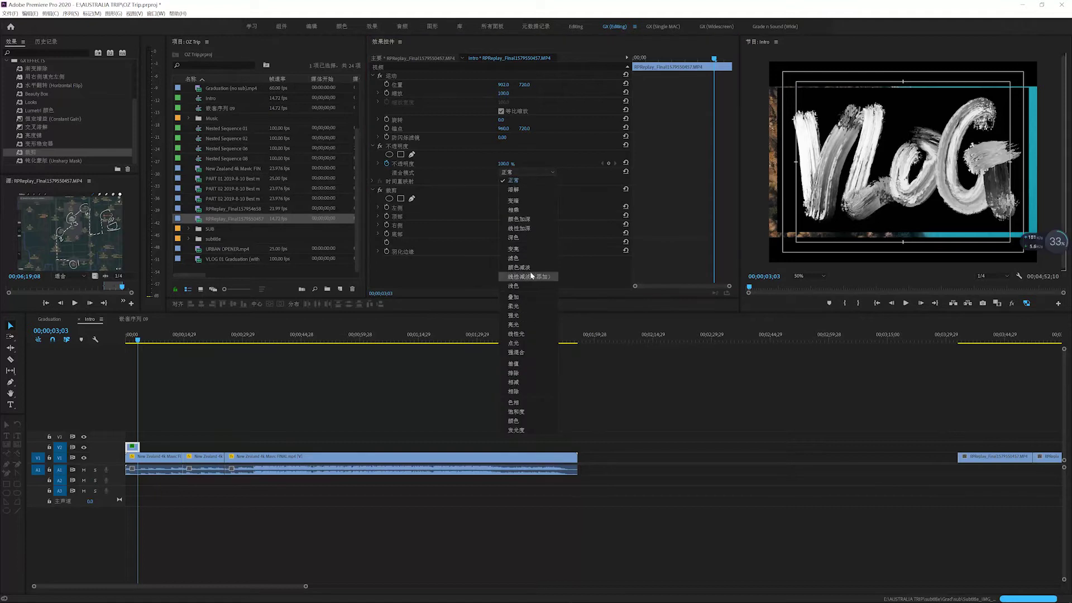
click(516, 259)
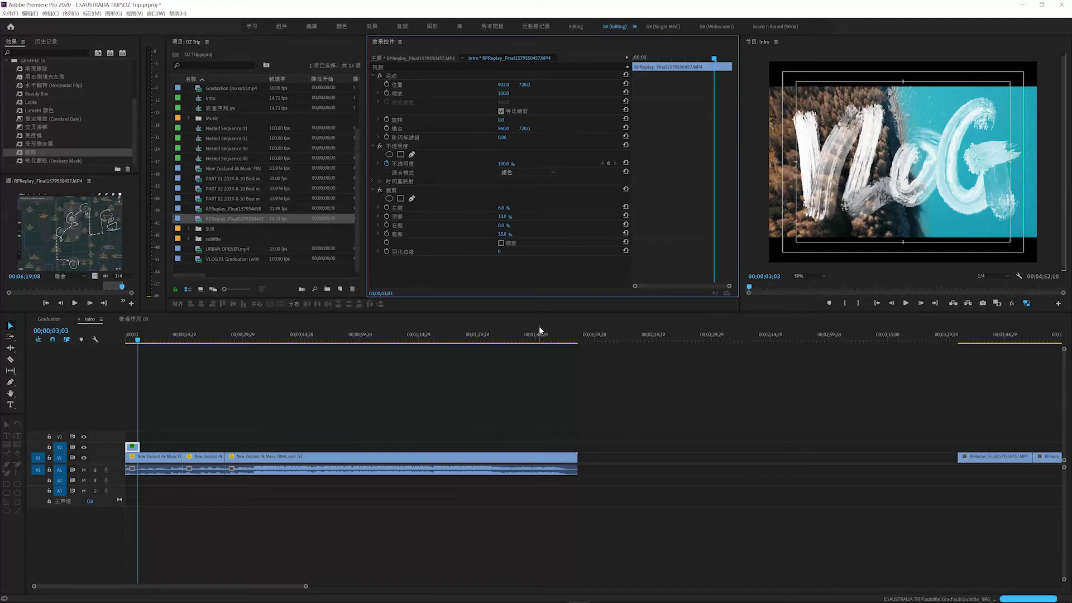
key(Home)
key(space)
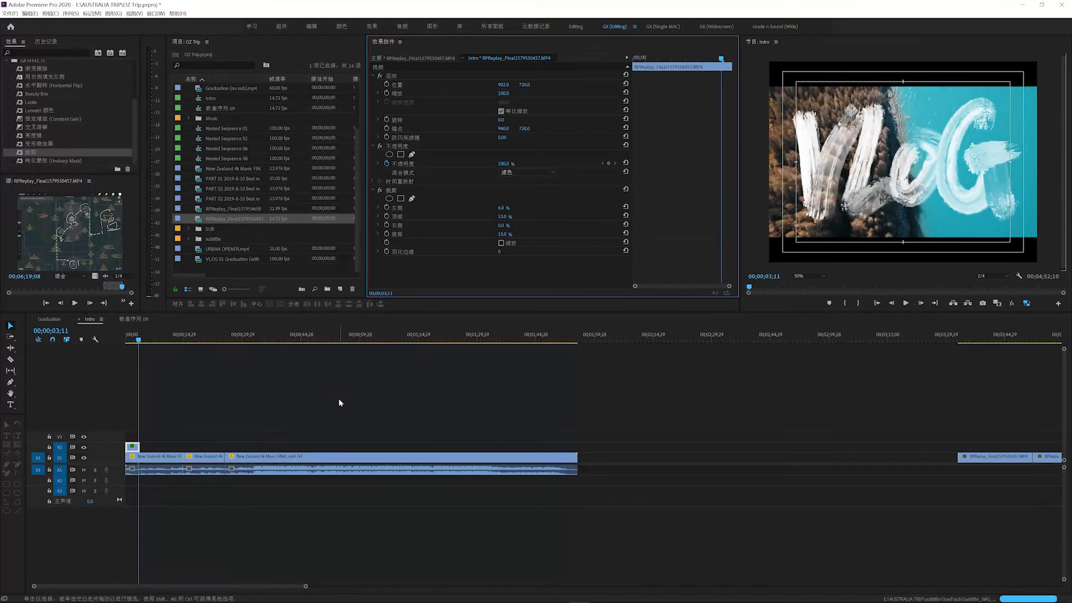
- Speed up the VLOG lettering clip on V2 to 300%
click(173, 428)
click(134, 448)
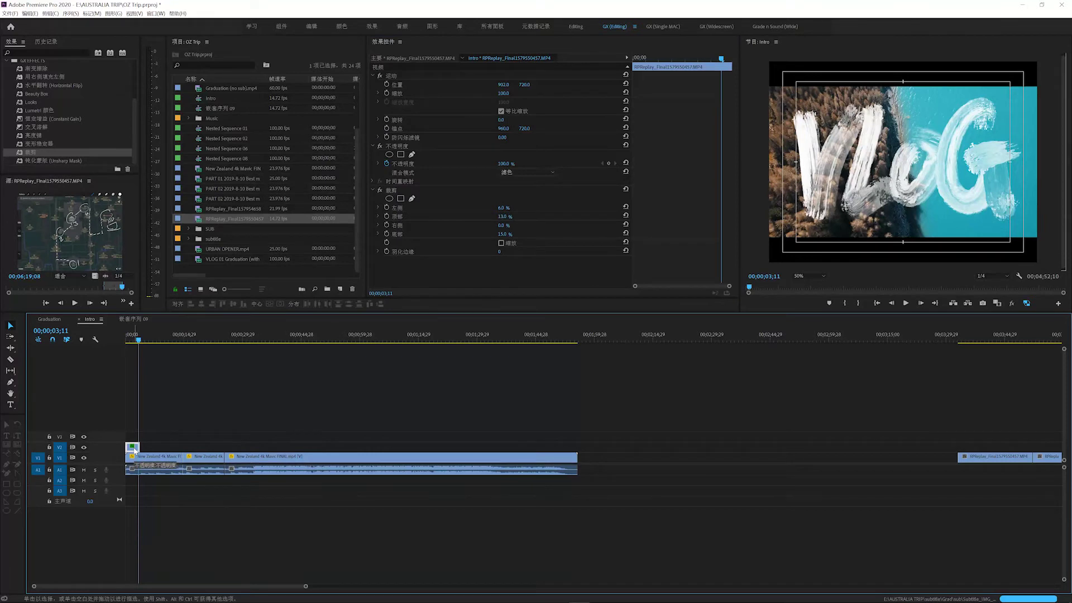
key(ctrl+r)
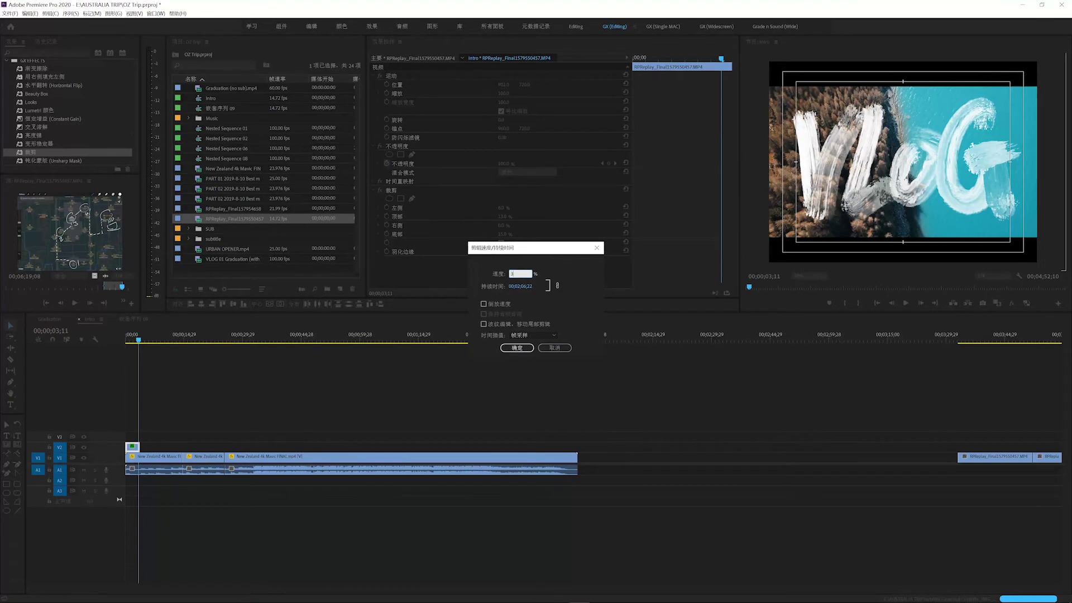
key(Return)
key(Up)
key(Up)
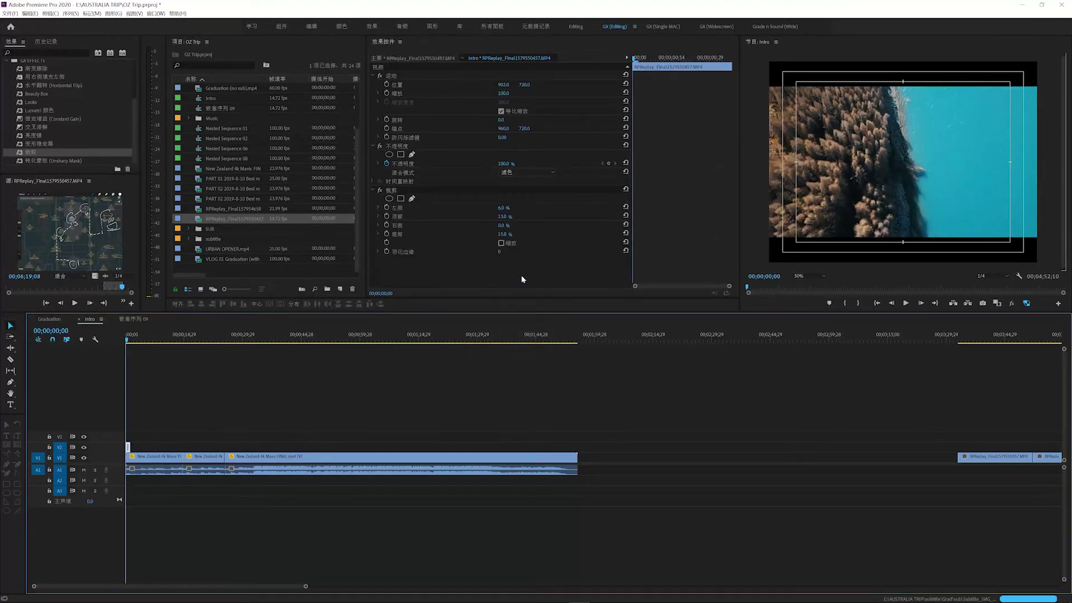
- Play back the sped-up VLOG lettering over the New Zealand footage and check its pace and end frame
key(space)
key(space)
key(d)
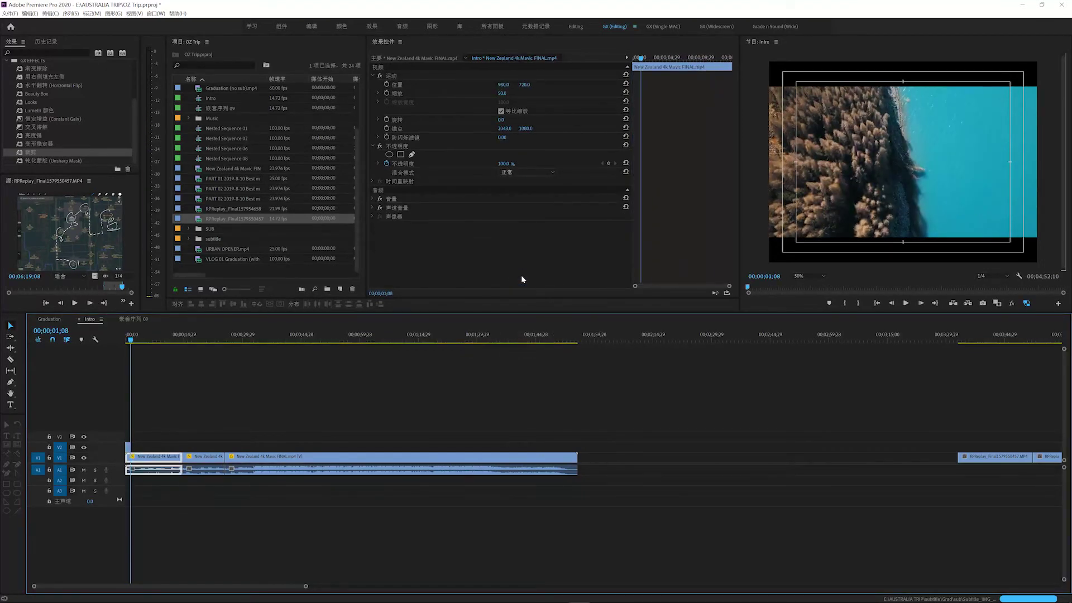
key(Up)
key(space)
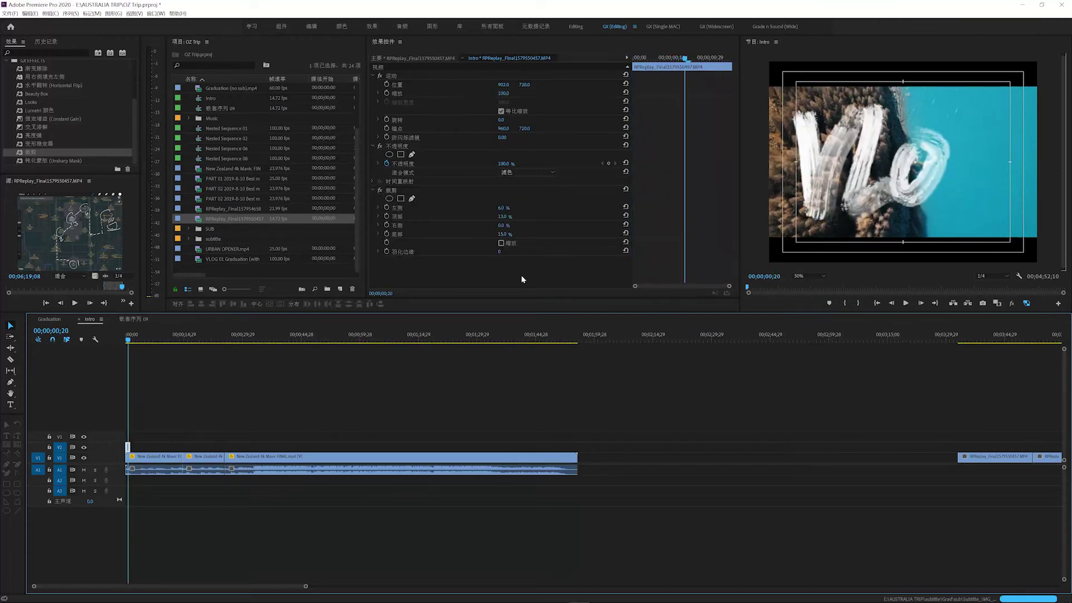
key(Up)
key(space)
scroll(207, 410, up, 3)
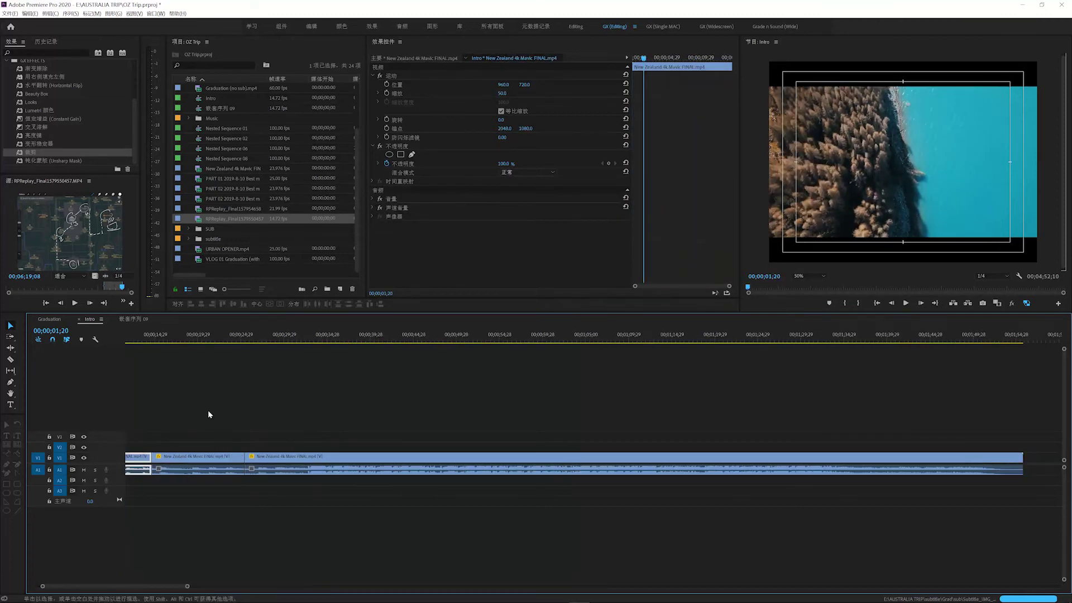
scroll(207, 408, up, 3)
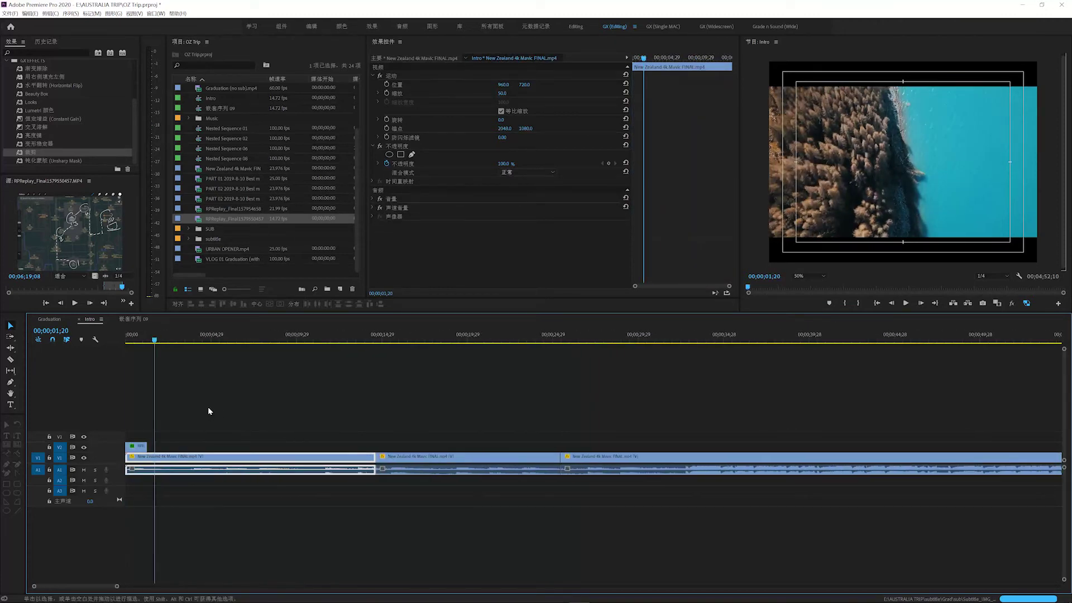
click(139, 338)
click(172, 388)
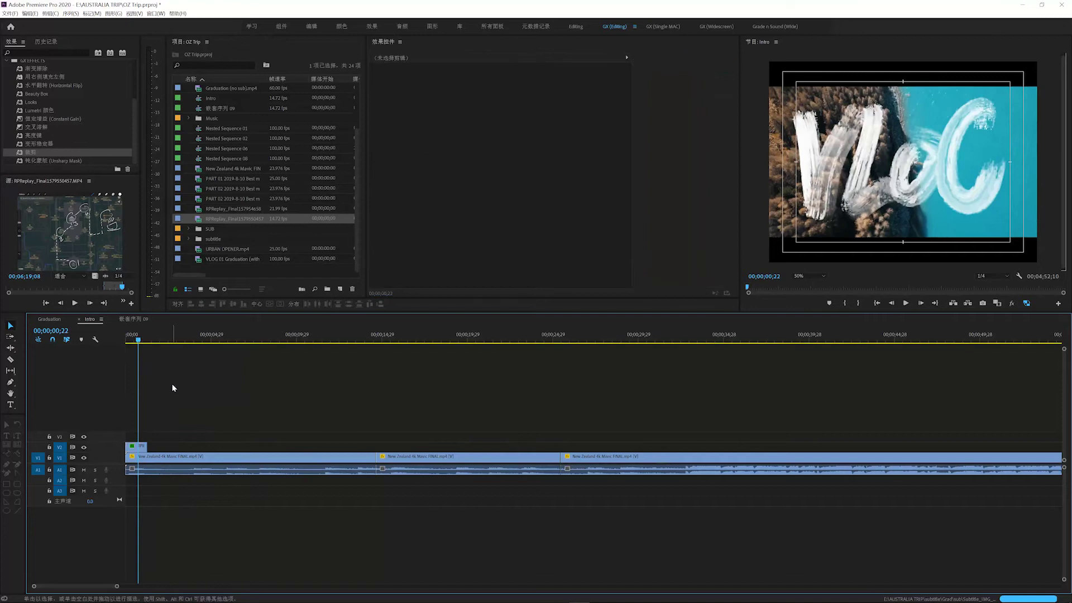
key(space)
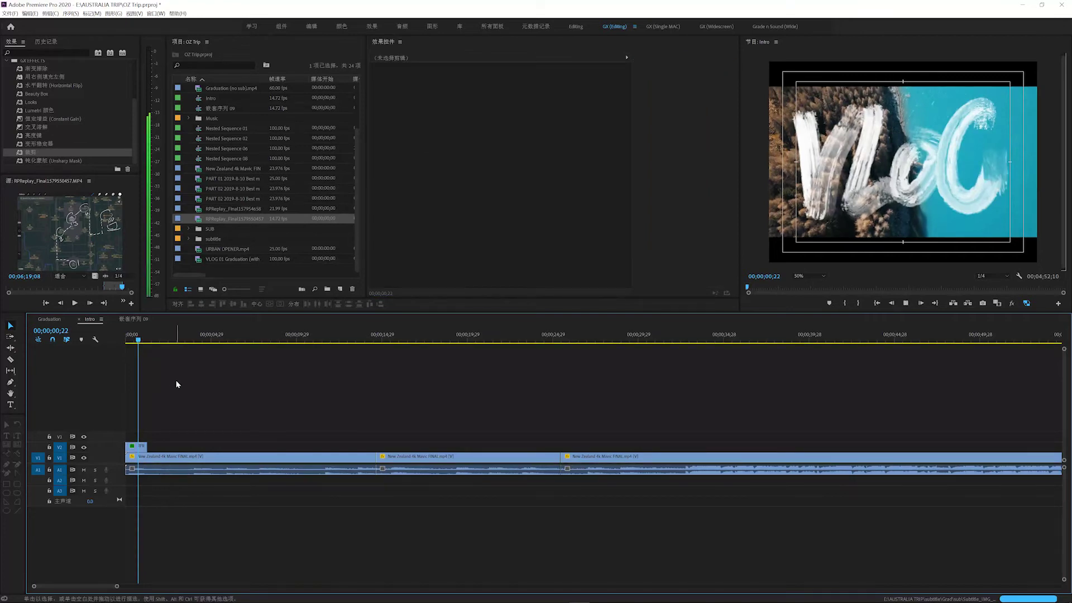
key(d)
key(space)
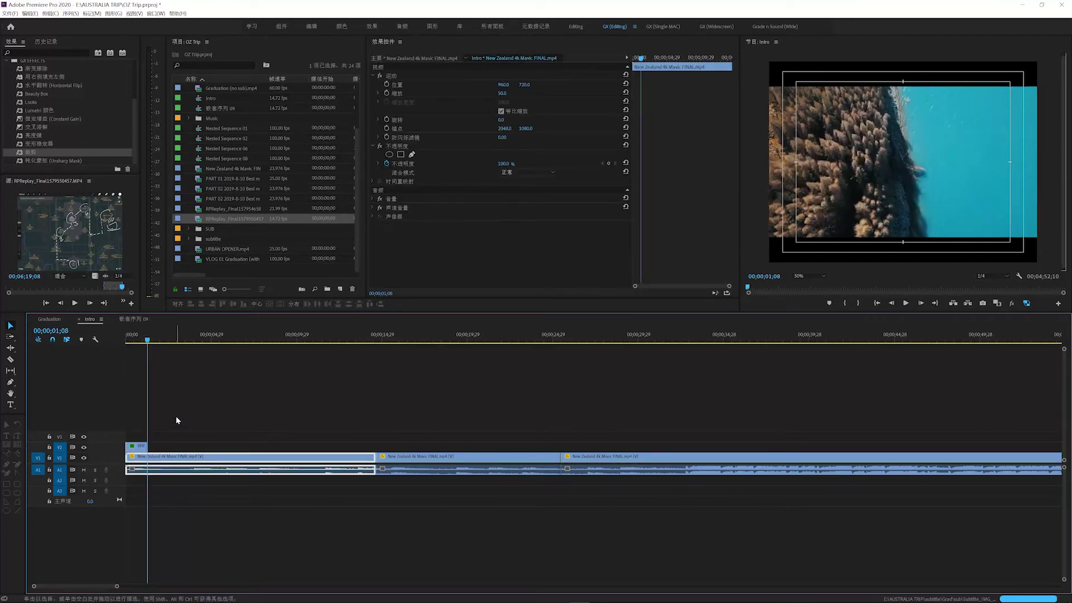
- Insert a frame hold segment (插入帧定格分段) in the lettering clip at 00;00;01;06, and close the gap it opens in the New Zealand clip below
right_click(143, 447)
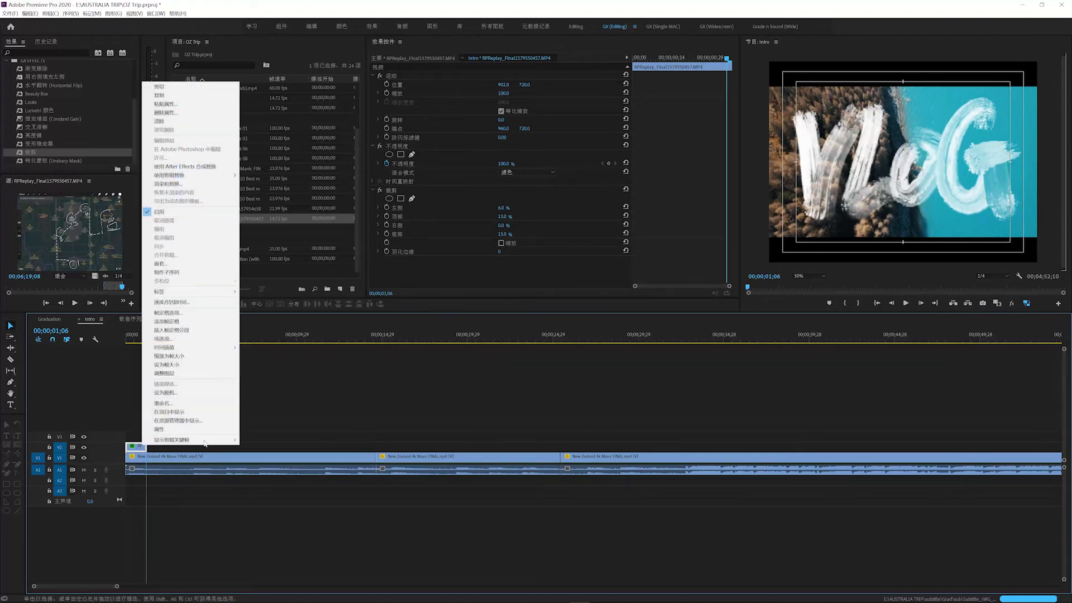
click(198, 330)
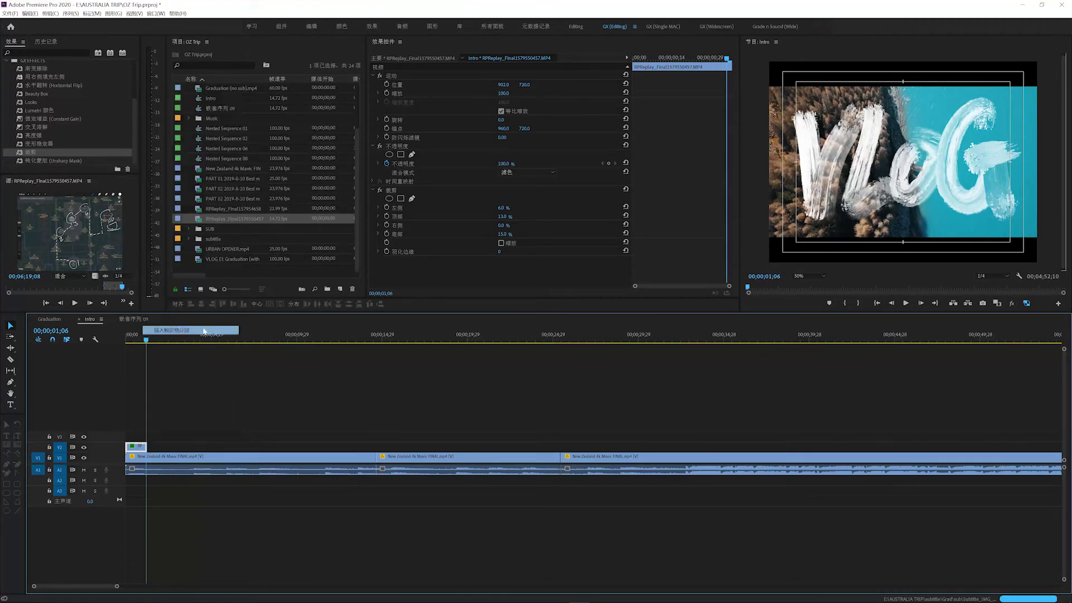
drag(182, 456, 150, 456)
click(190, 362)
key(space)
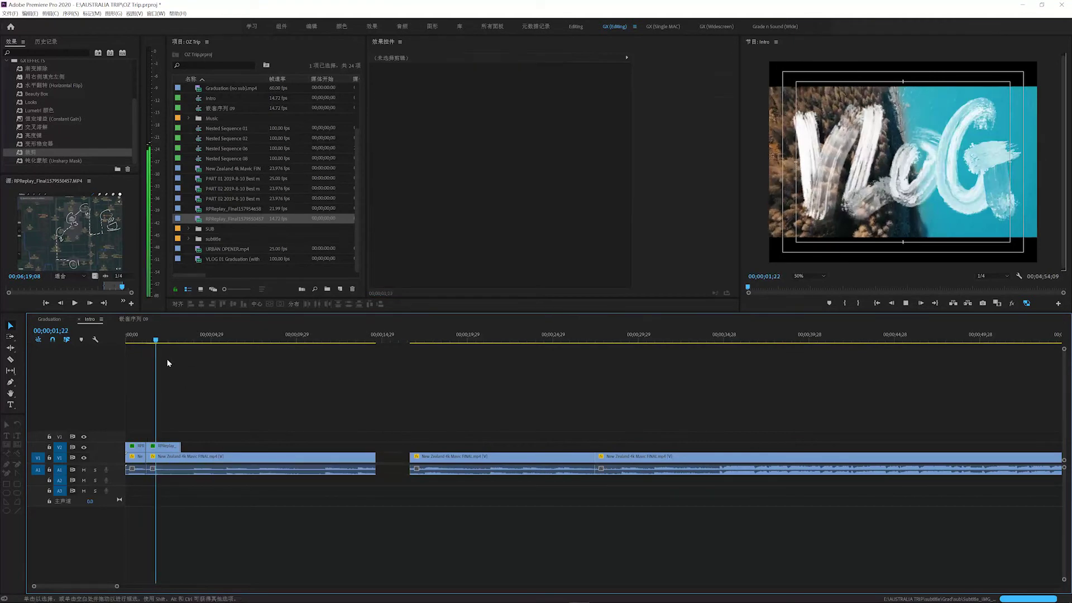
click(136, 446)
key(space)
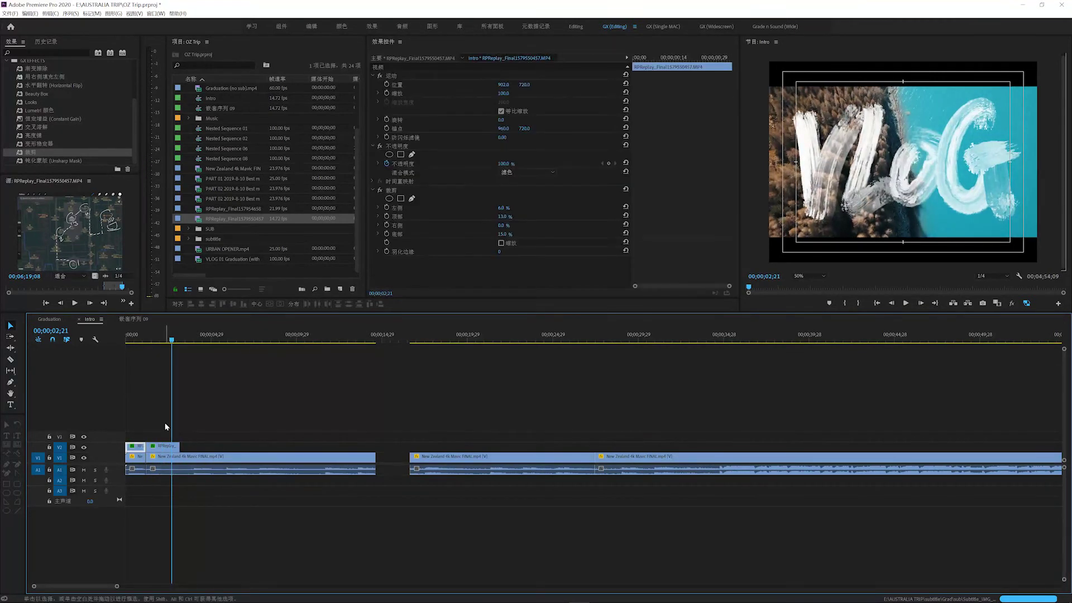
- Duplicate the lettering clip after the held frame on V2, reverse its speed at 300%, and play the sequence from the start
click(160, 437)
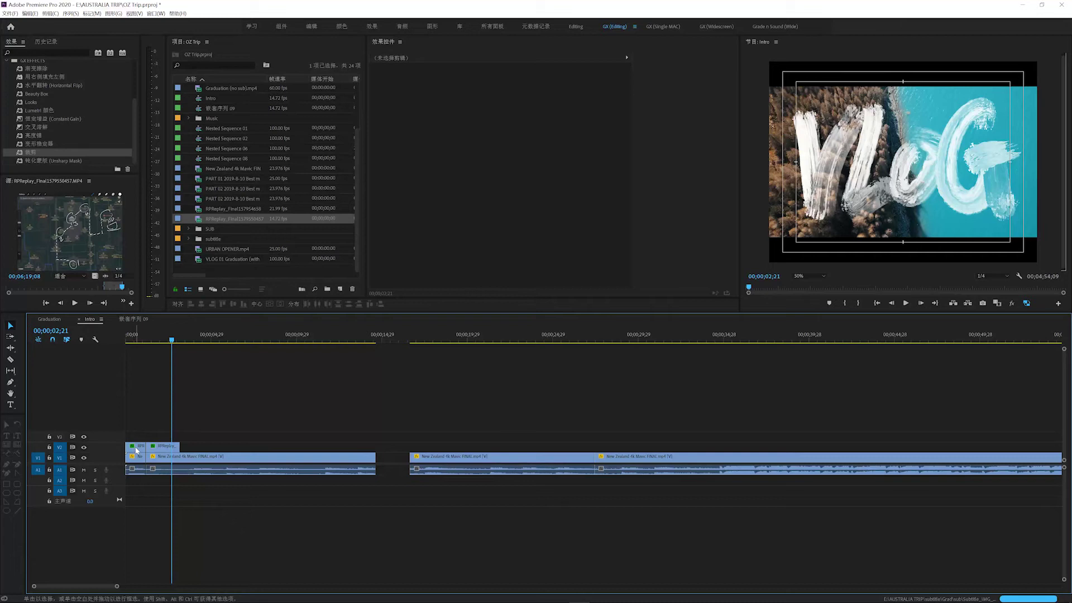
alt+drag(136, 450, 191, 449)
click(243, 424)
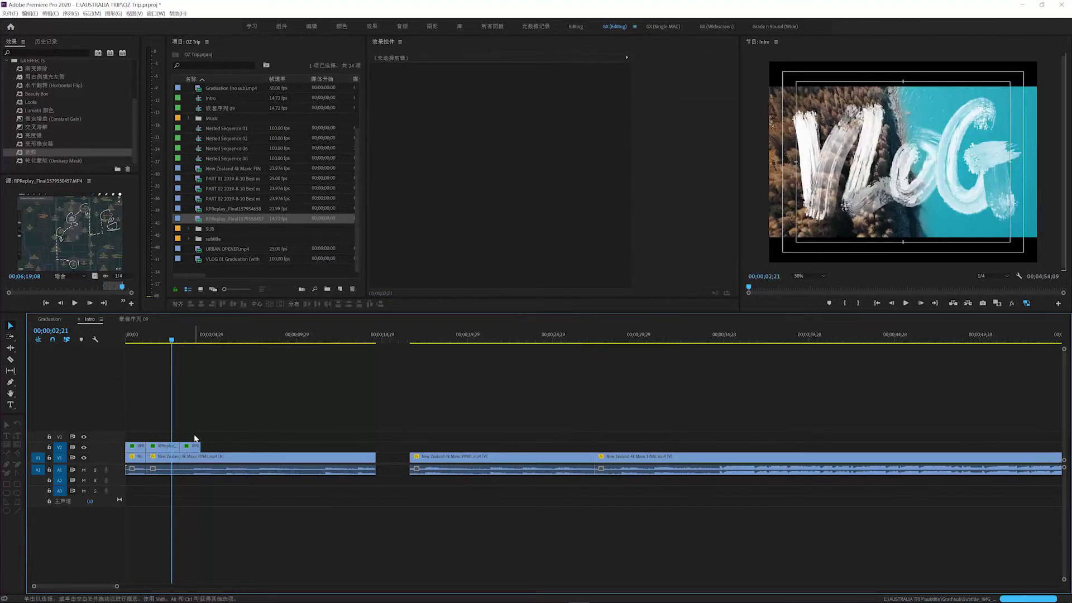
click(197, 445)
key(ctrl+r)
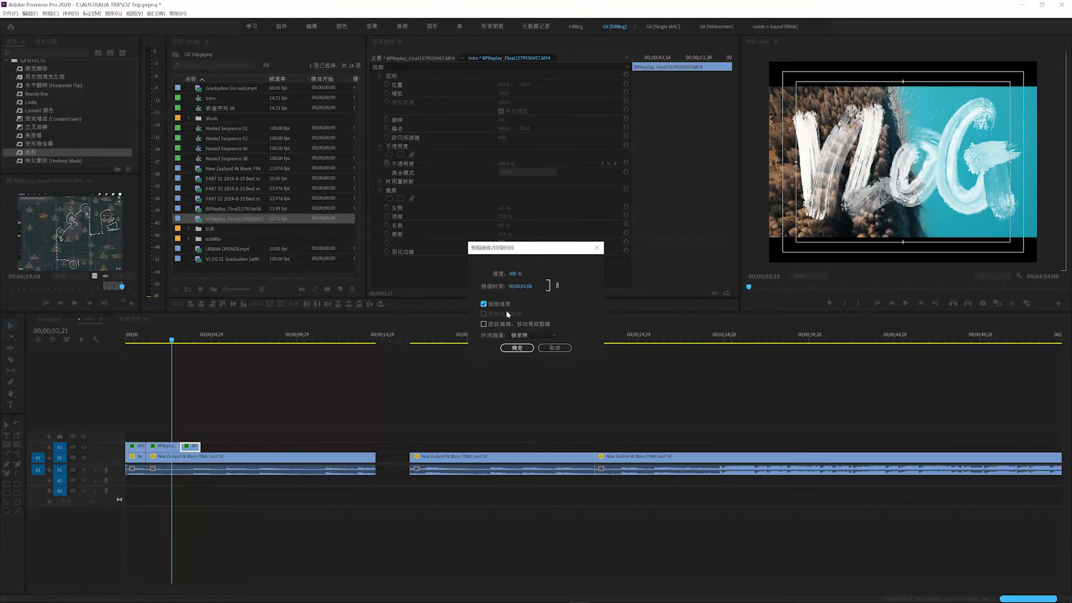
click(514, 347)
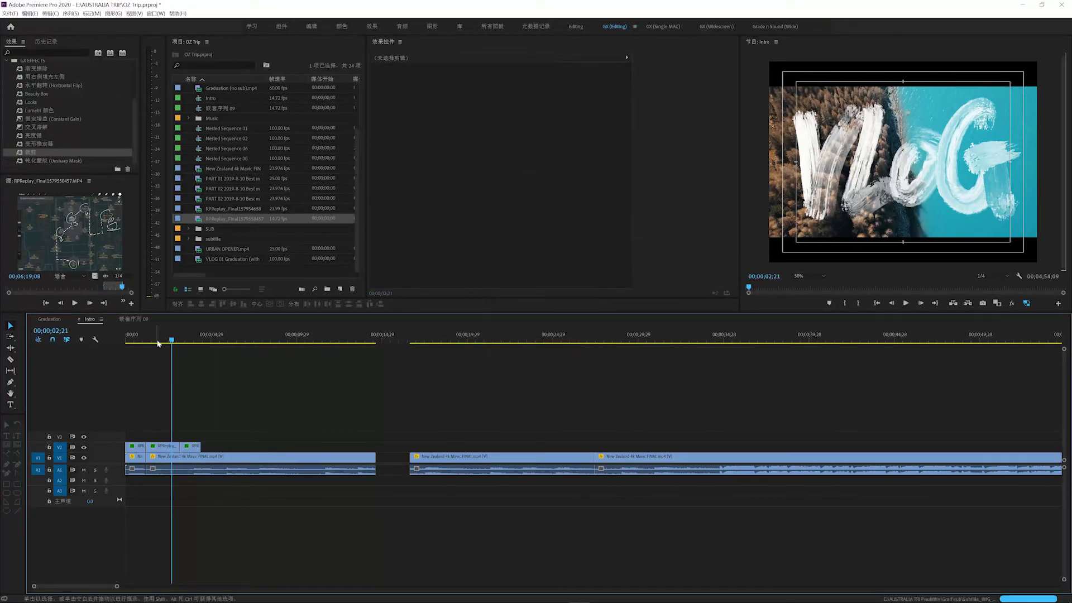
key(Home)
key(space)
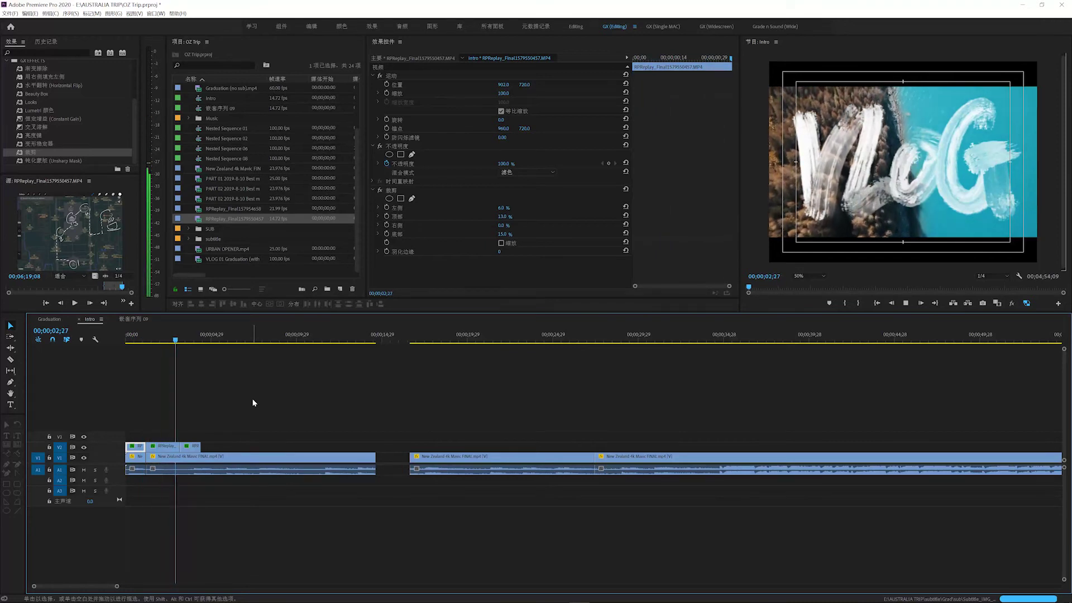
drag(264, 339, 288, 350)
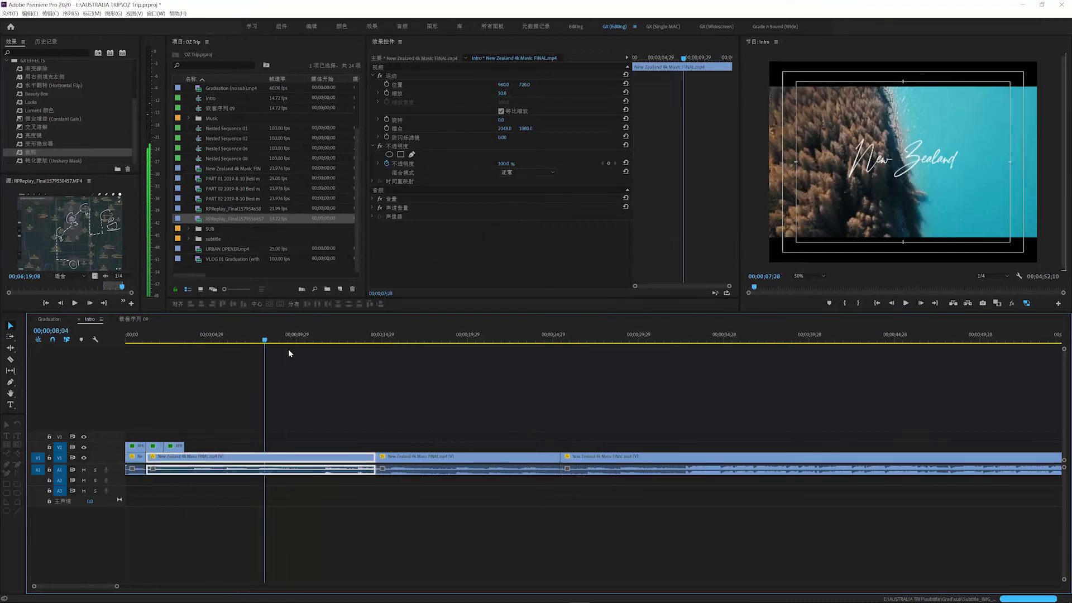
- Copy the VLOG lettering clip's Crop (裁剪) effect to the first brush-stroke recording clip on V1 near 3:42
scroll(415, 410, down, 2)
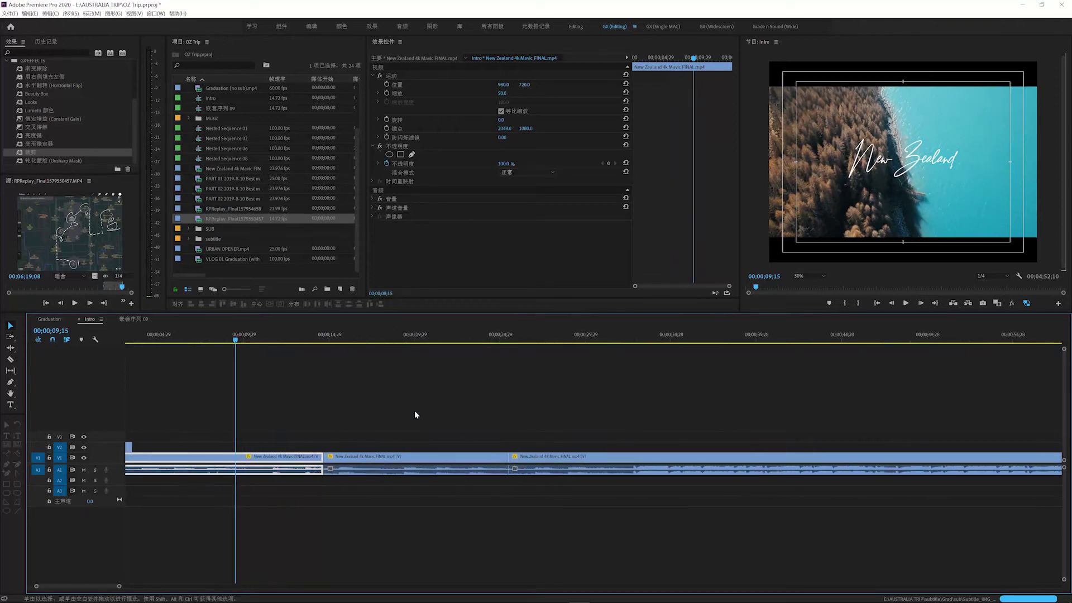
scroll(414, 410, down, 4)
scroll(415, 410, up, 1)
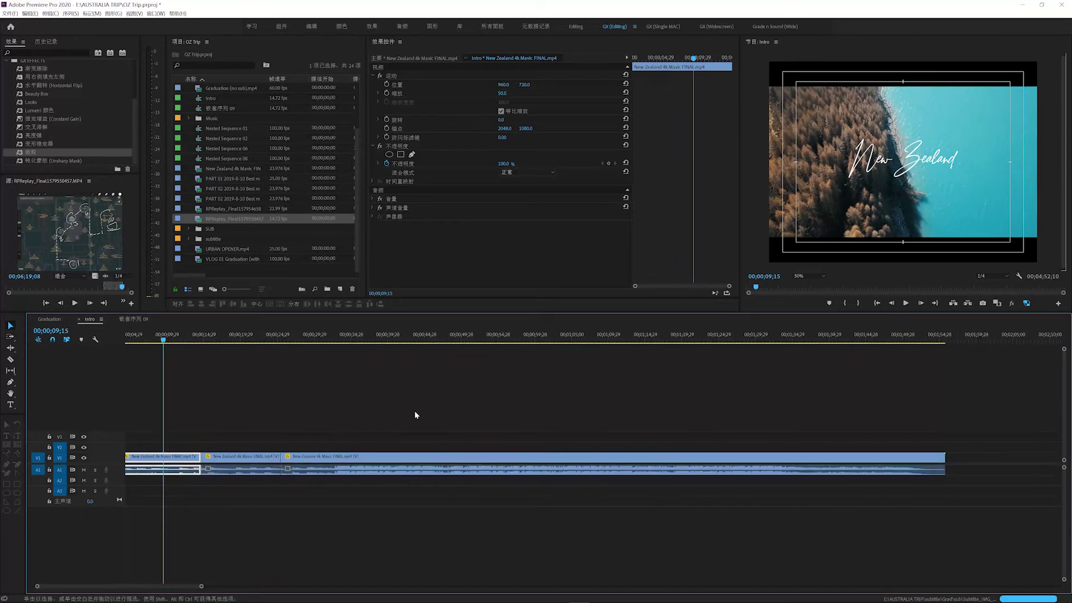
scroll(415, 412, down, 5)
drag(577, 335, 598, 335)
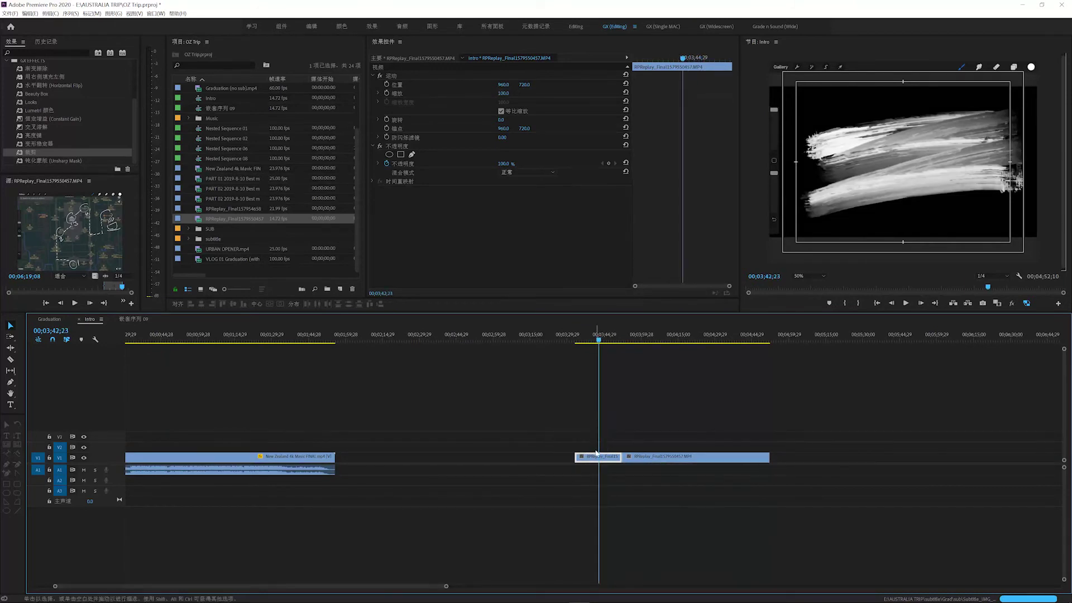
click(357, 409)
scroll(223, 412, up, 3)
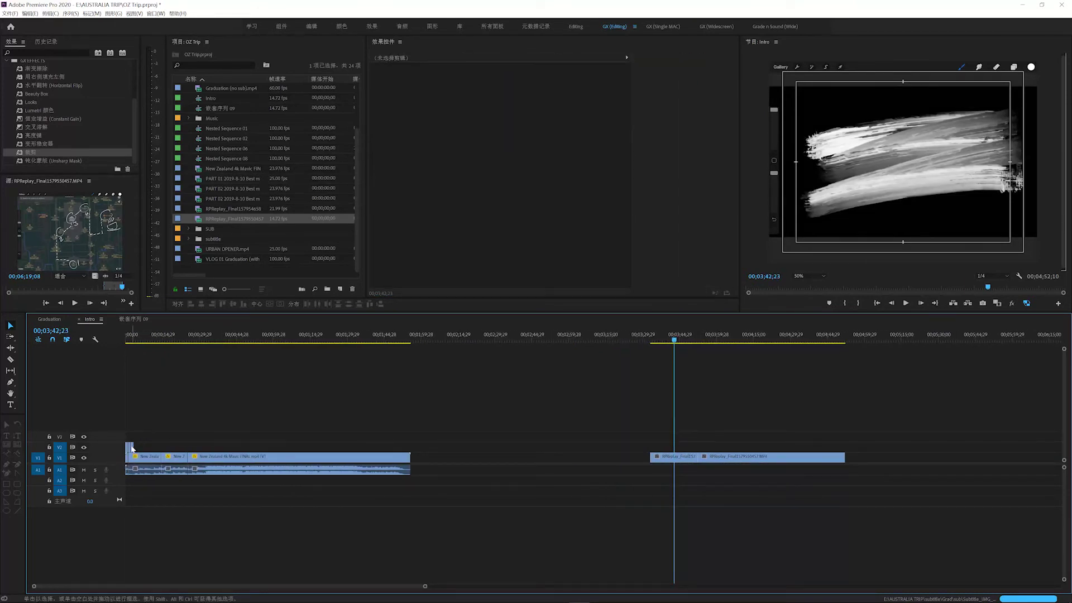
click(129, 448)
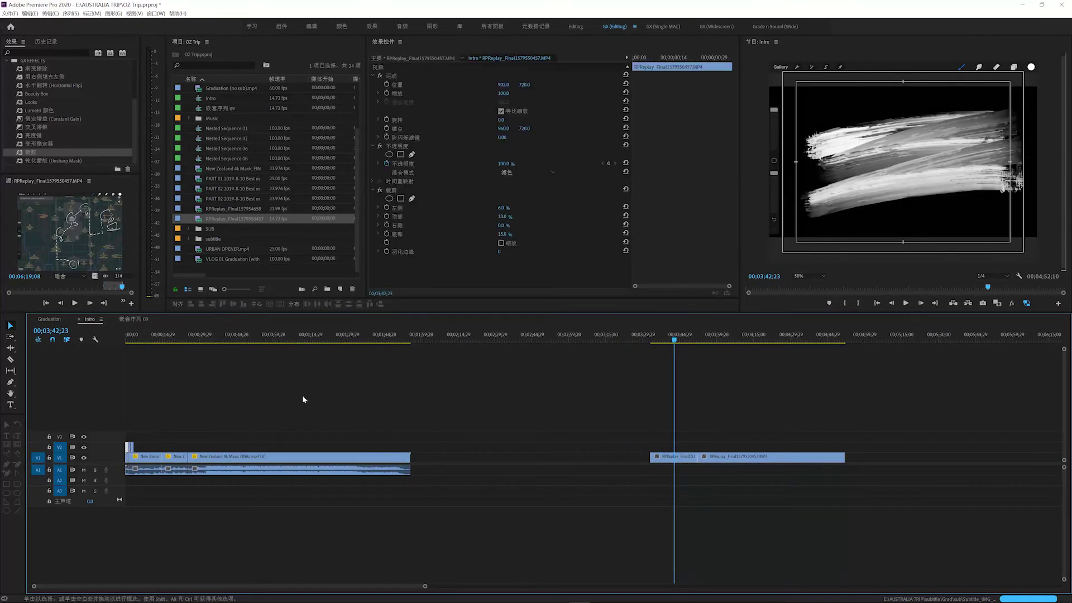
click(390, 192)
click(676, 458)
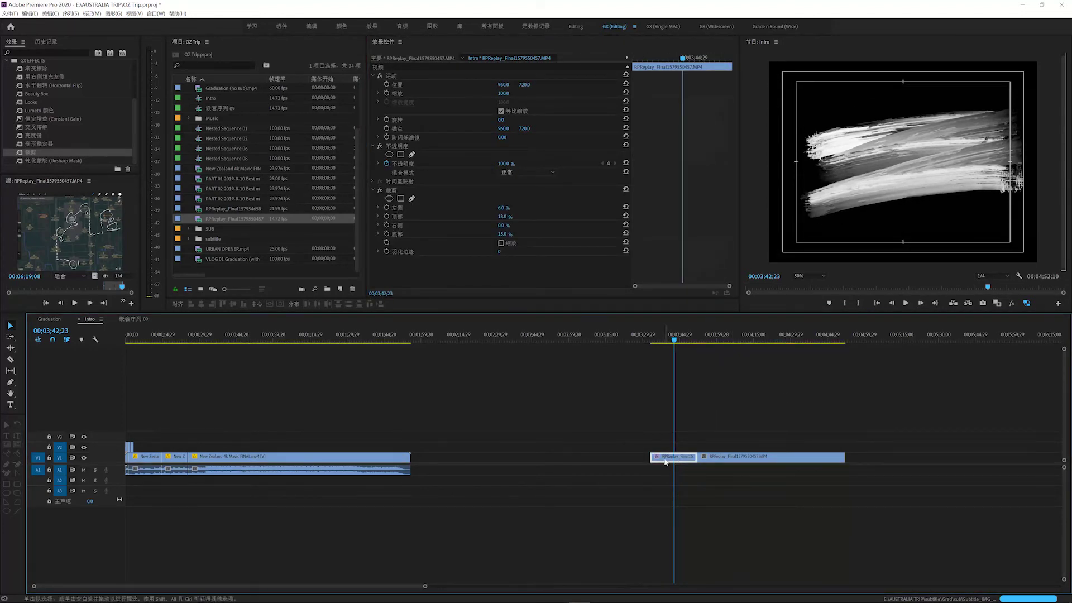
- Move the brush-stroke clip to V2 at the start of the second New Zealand clip, and trim it to the drawn strokes
drag(665, 461, 177, 447)
key(=)
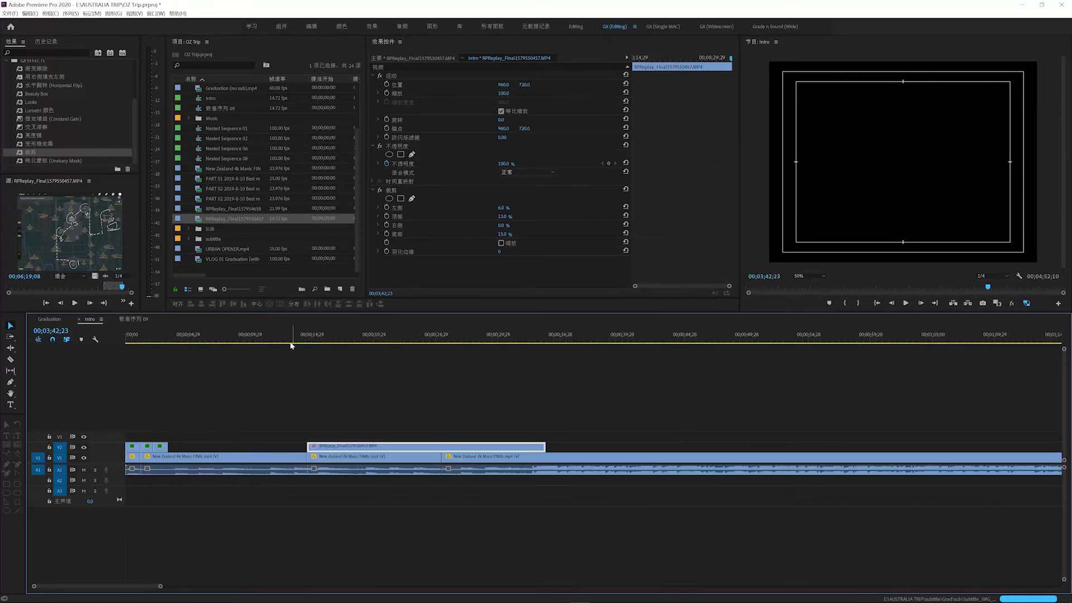
drag(291, 346, 367, 347)
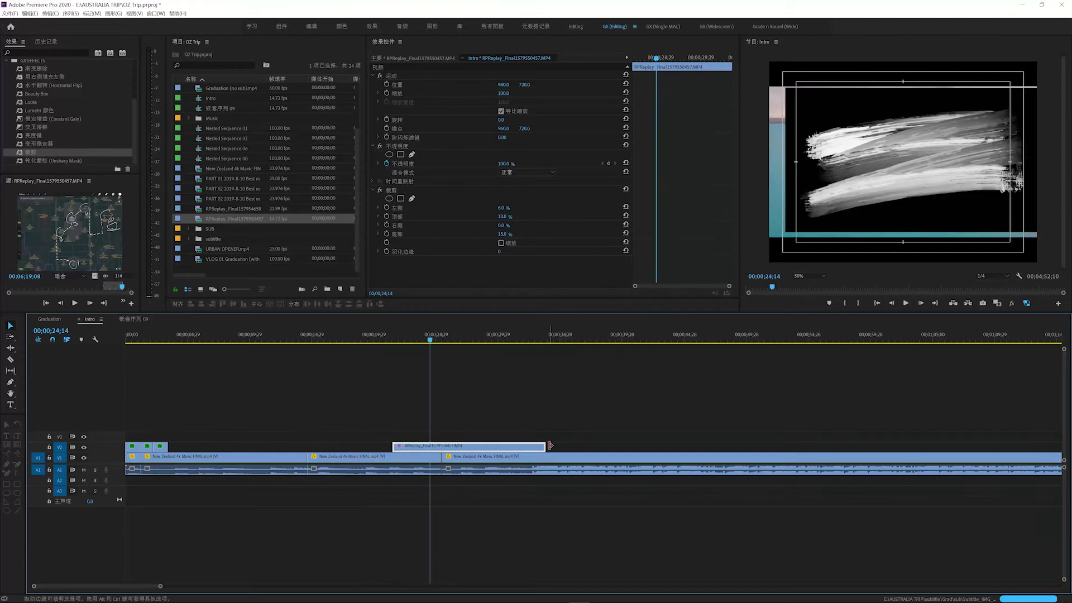
drag(550, 446, 321, 449)
- Scrub through the brush-stroke clip and set its blend mode to Screen (滤色)
click(316, 337)
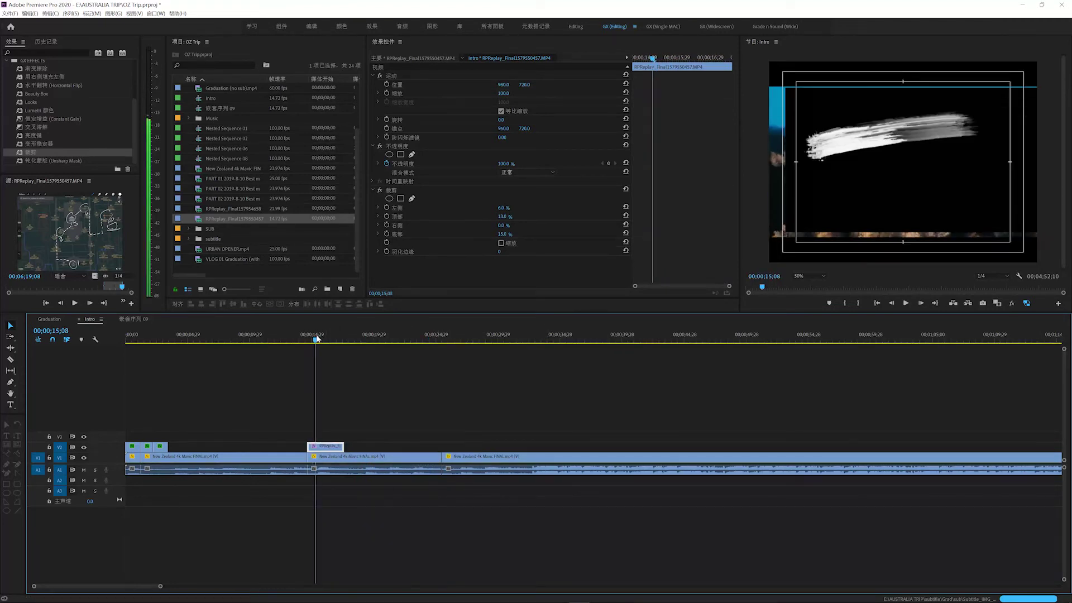
drag(316, 337, 323, 337)
click(524, 173)
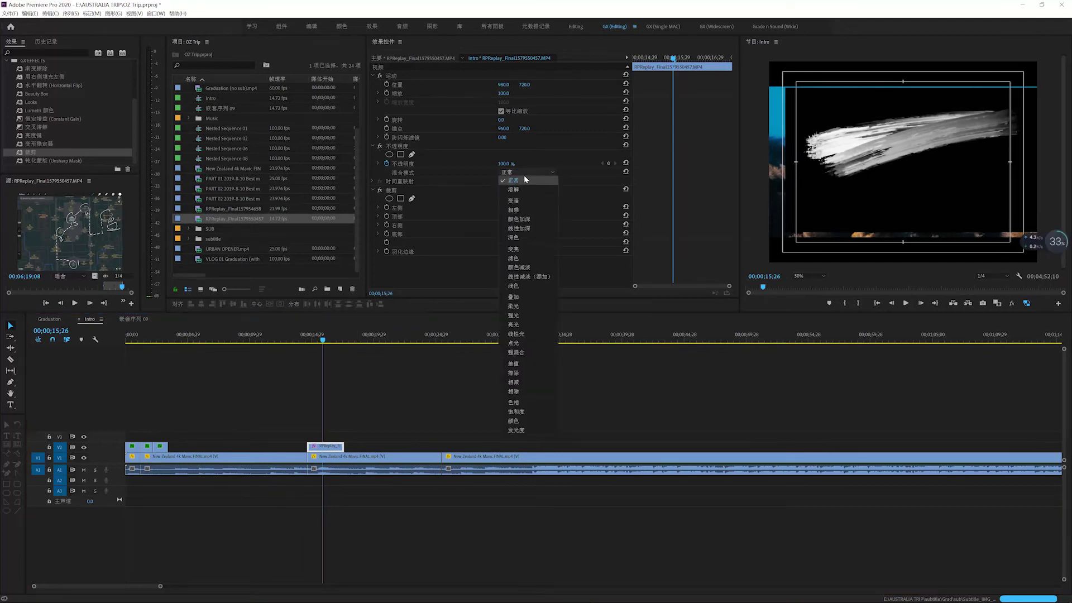
click(524, 257)
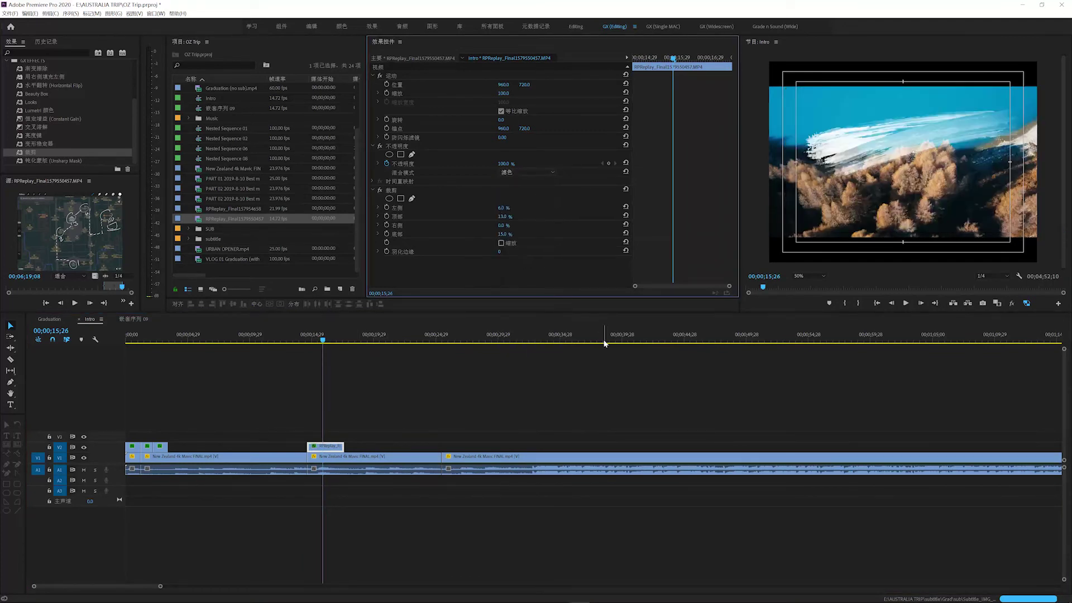
- Shorten the brush-stroke clip on V2 and scrub through it over the second New Zealand clip
drag(324, 338, 344, 340)
click(345, 456)
drag(310, 340, 315, 340)
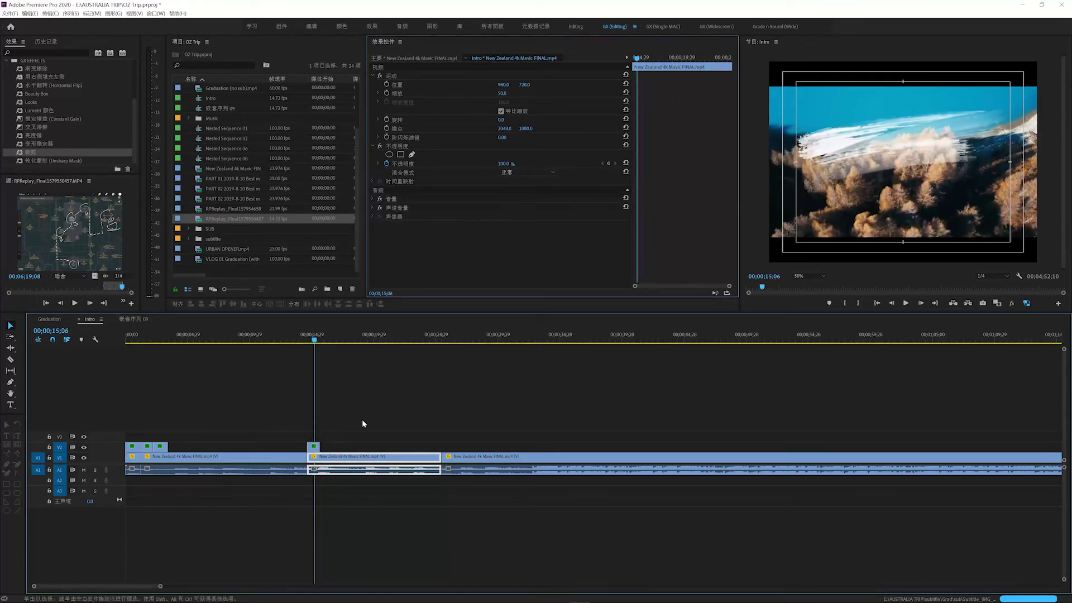
- Add a black GOOD BRUSH text title reading "DONT FOR TO LIKE AND SUBSCRIBE!" over the brush strokes
click(362, 424)
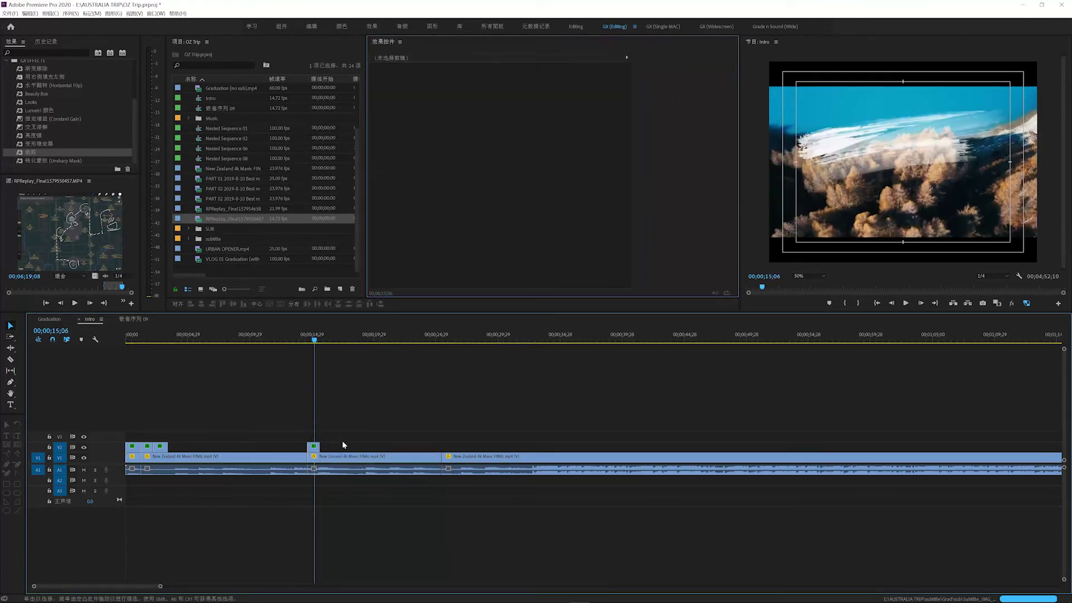
click(314, 450)
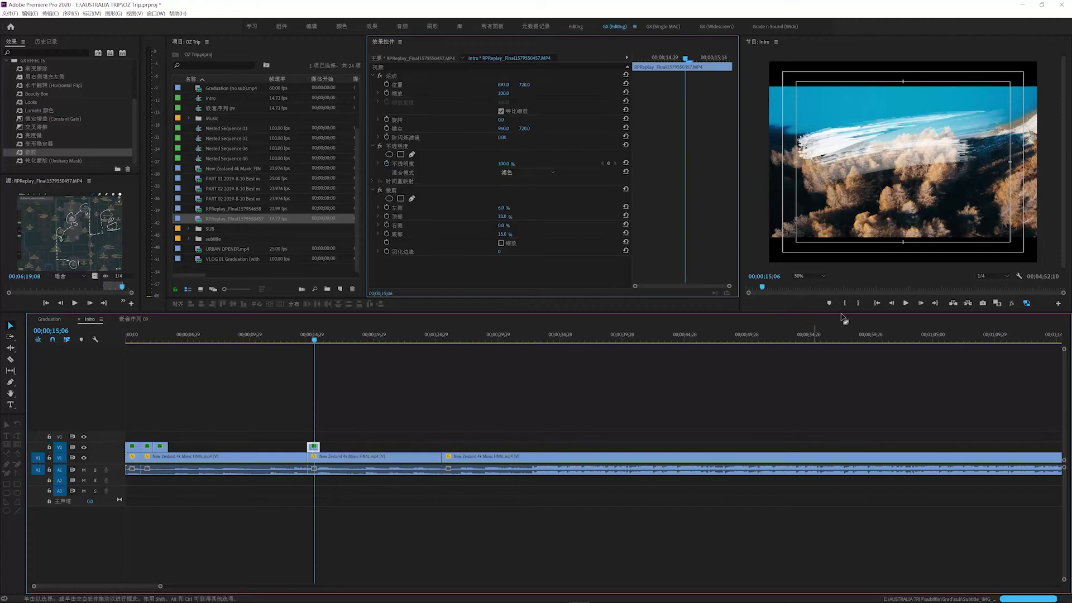
key(t)
click(881, 177)
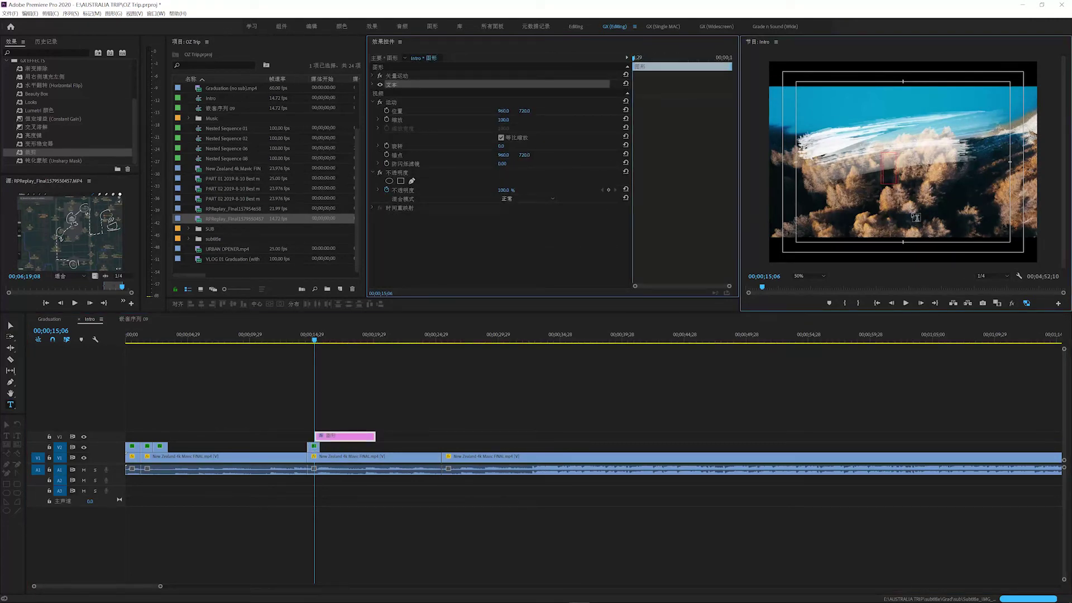
text(Dont For to like an)
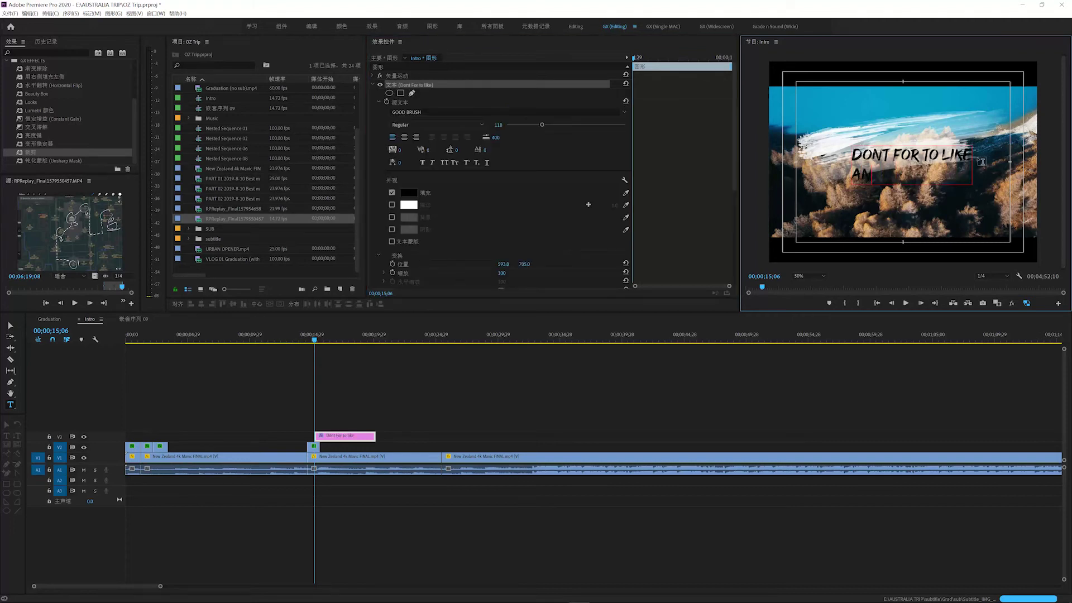
text(d subscribe)
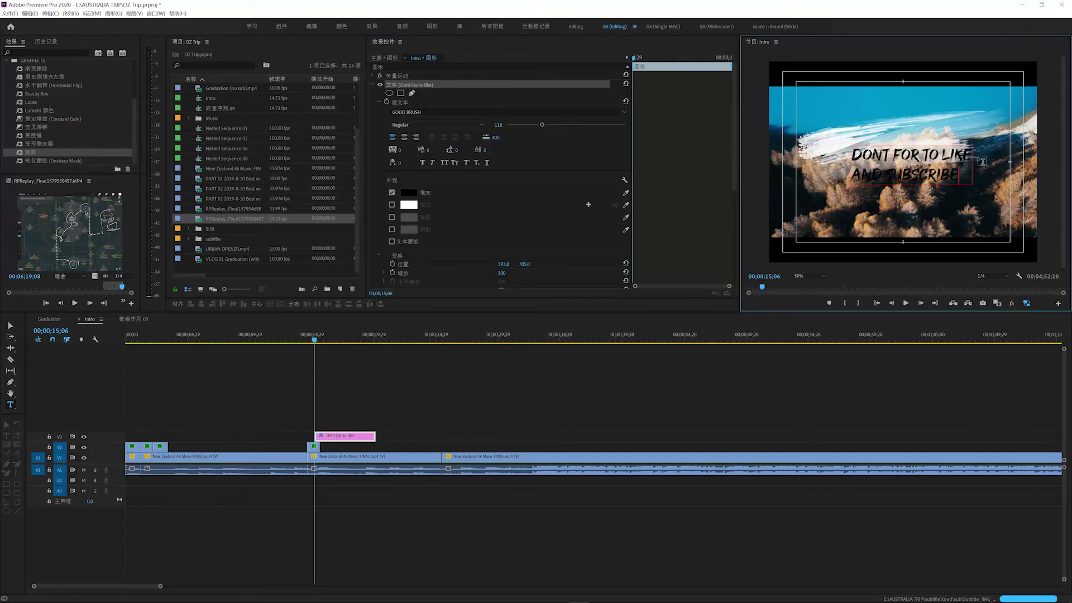
click(335, 427)
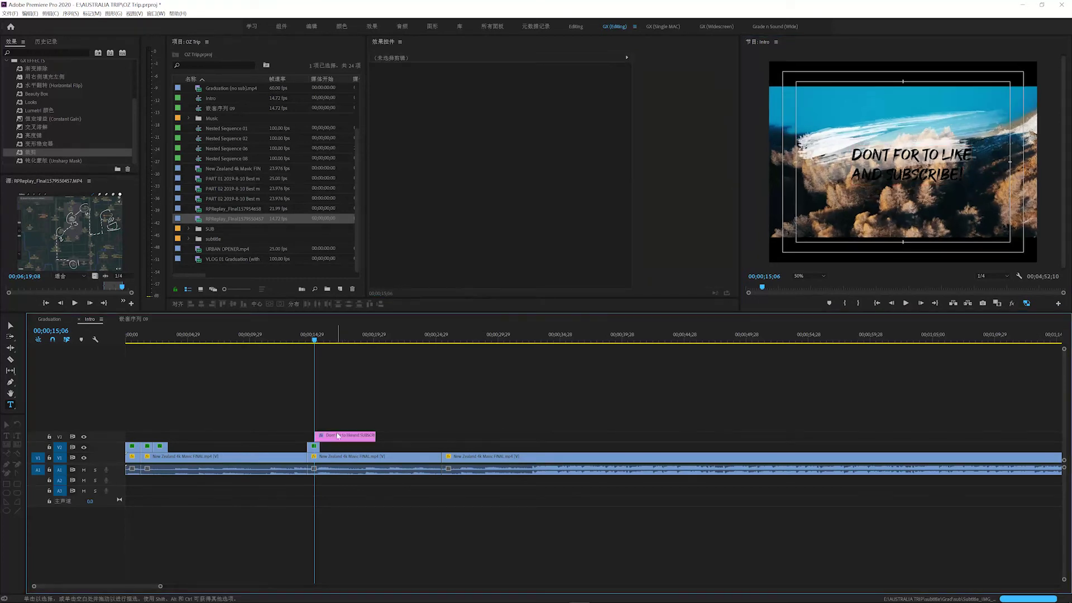
- Align the title on V3 with the start of the brush-stroke clip and cut it to the same length
drag(337, 437, 329, 439)
key(c)
click(320, 436)
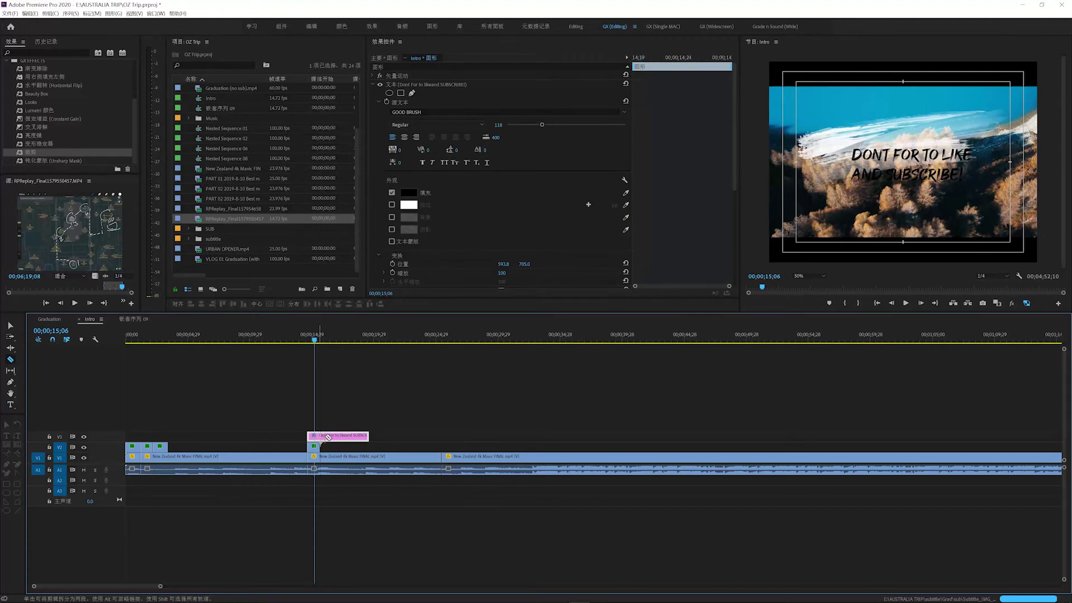
key(v)
click(335, 437)
key(Delete)
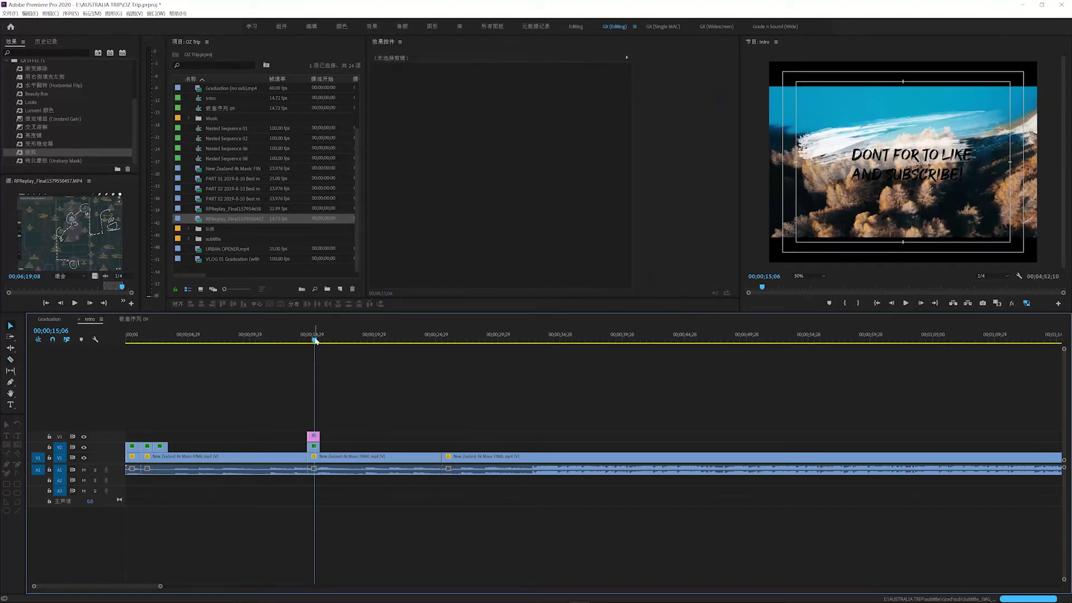
drag(315, 341, 321, 339)
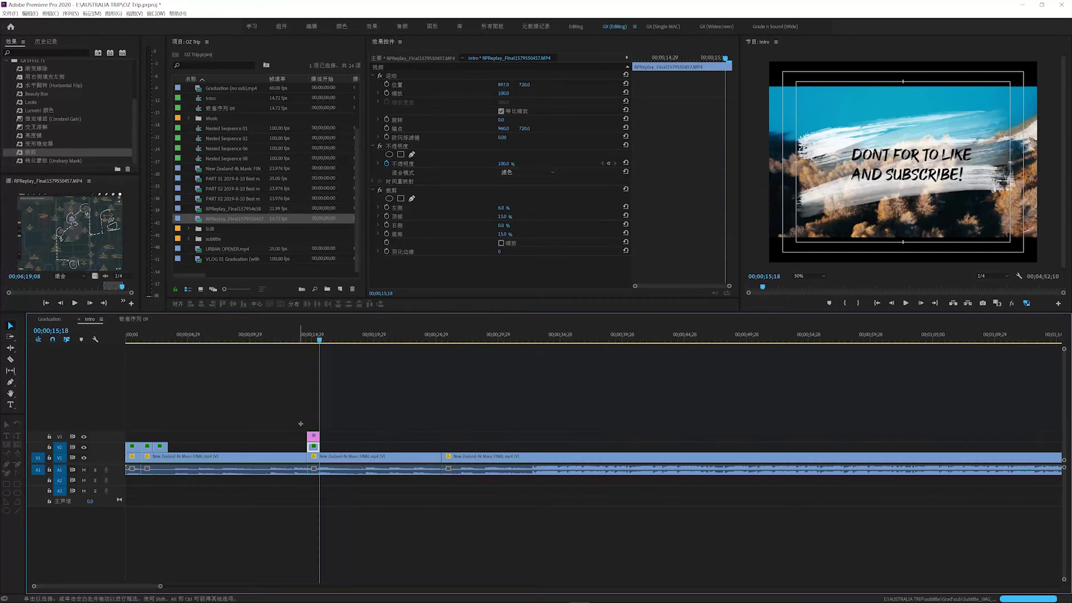
- Nest the title and brush-stroke clips together, keeping the default sequence name
drag(300, 424, 320, 451)
right_click(312, 446)
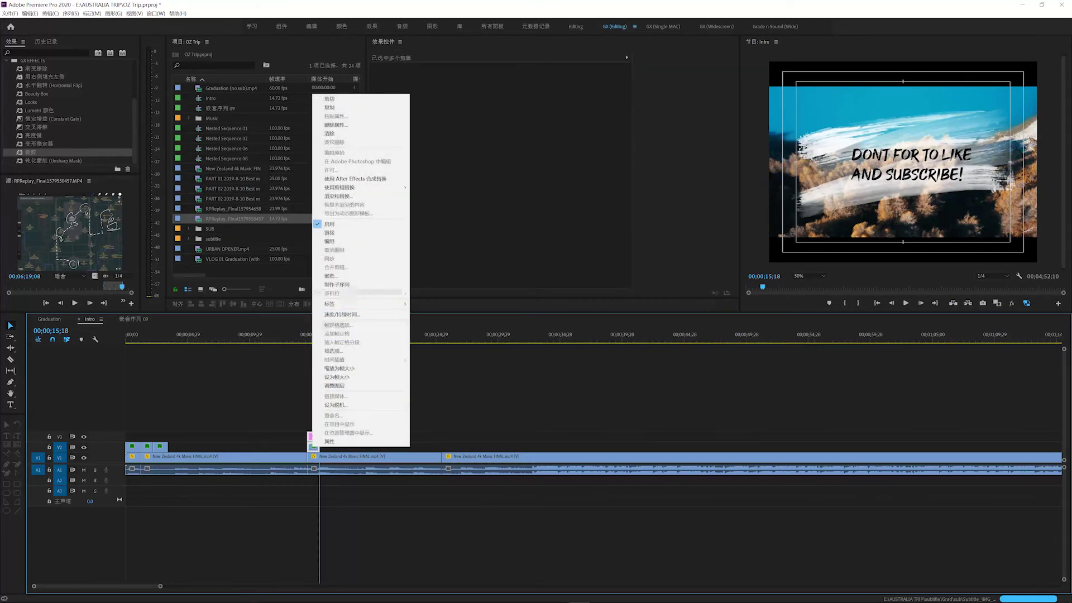
click(331, 276)
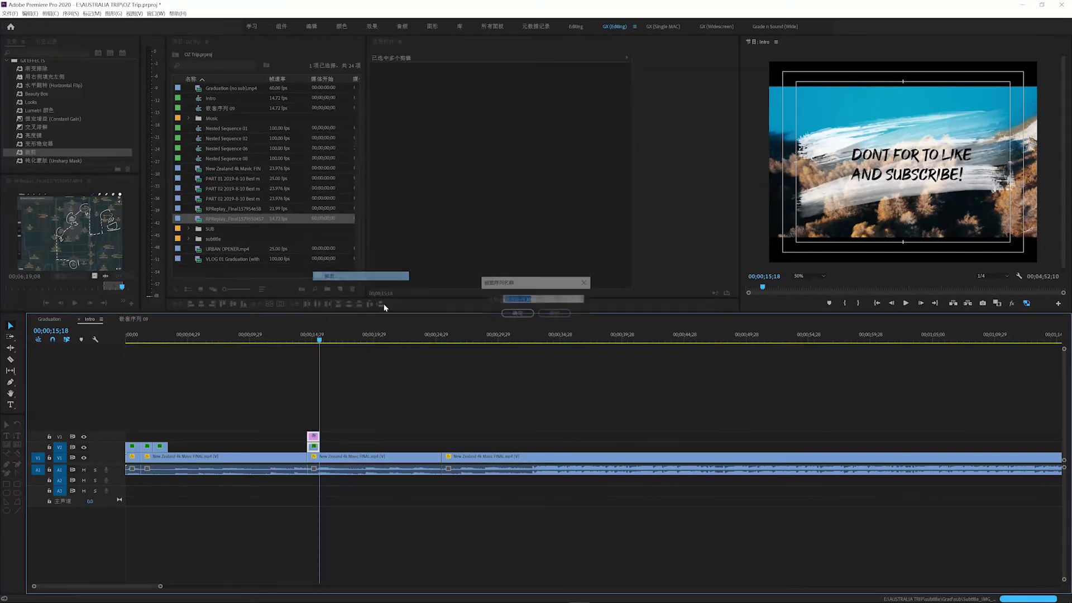
click(518, 314)
- Scrub through the nested clip and set its blend mode to Screen (滤色)
click(309, 338)
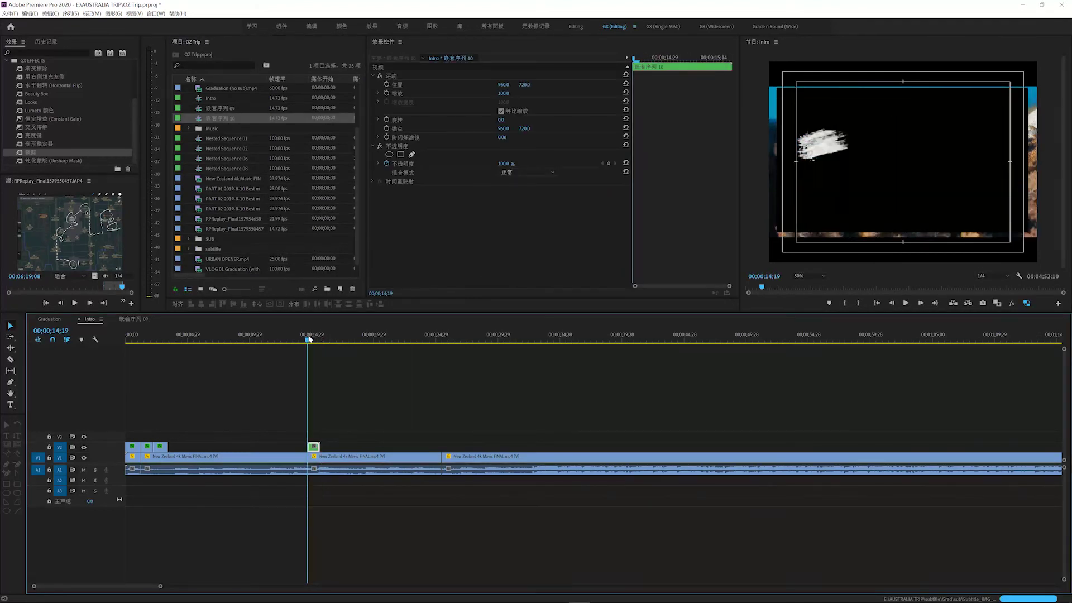
drag(309, 338, 313, 338)
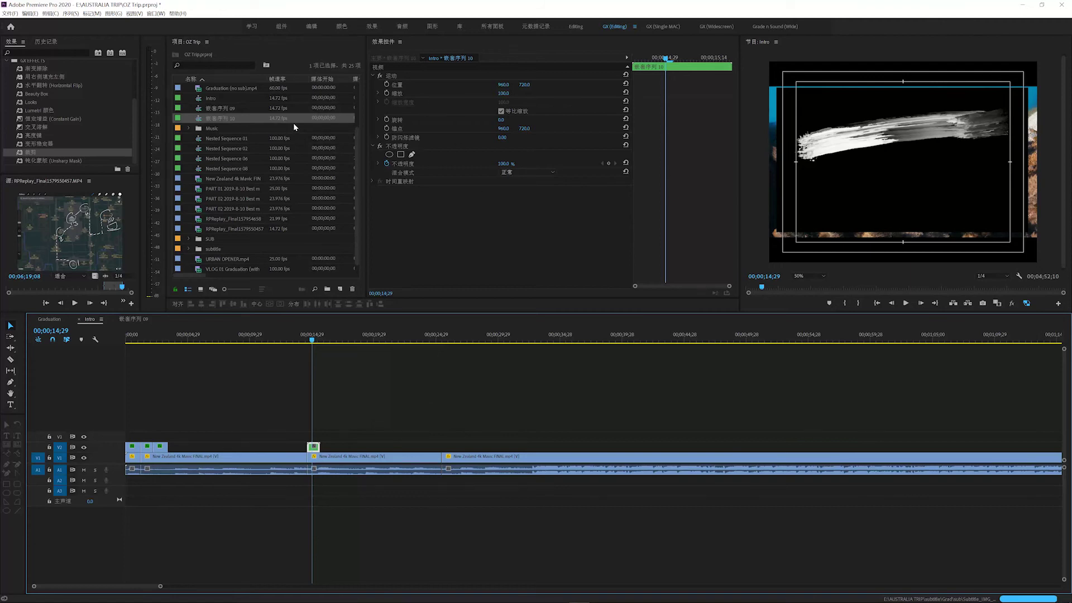
click(506, 172)
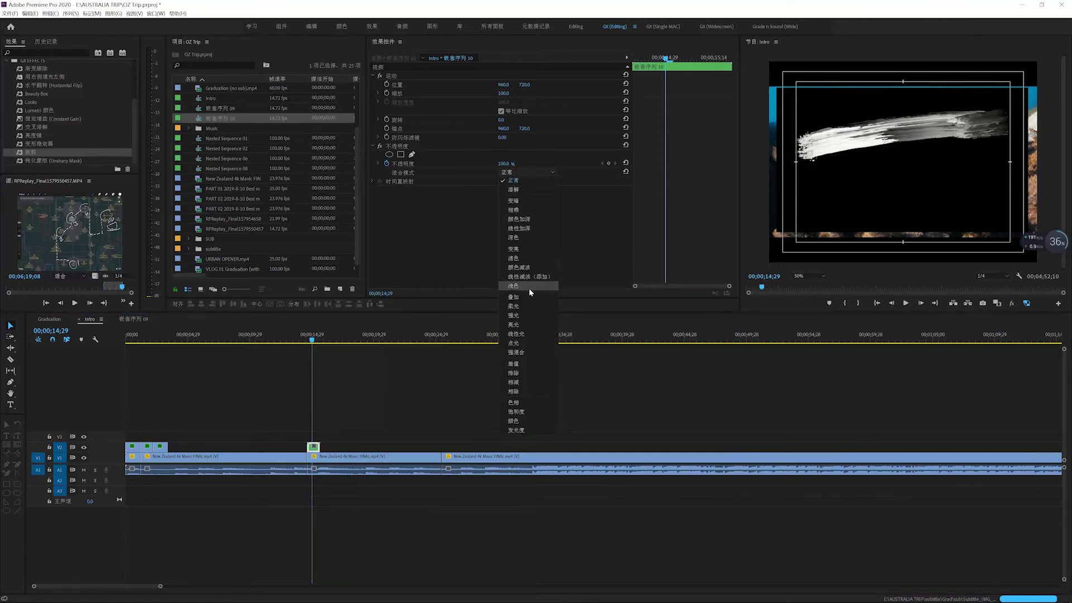
click(523, 259)
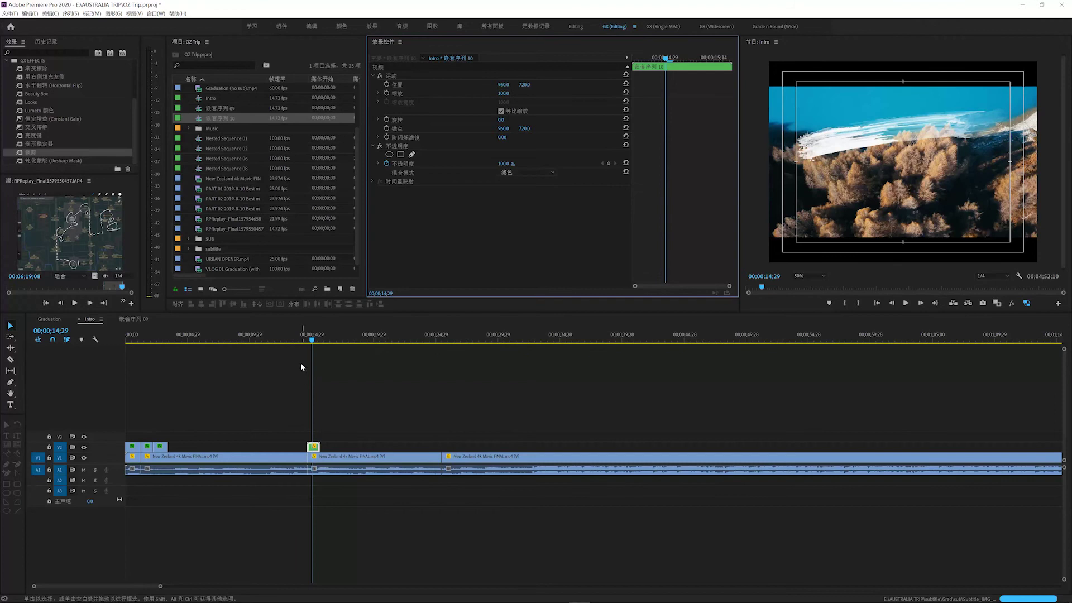
- Play back the nested clip and insert a frame hold segment at its last frame
click(300, 335)
key(space)
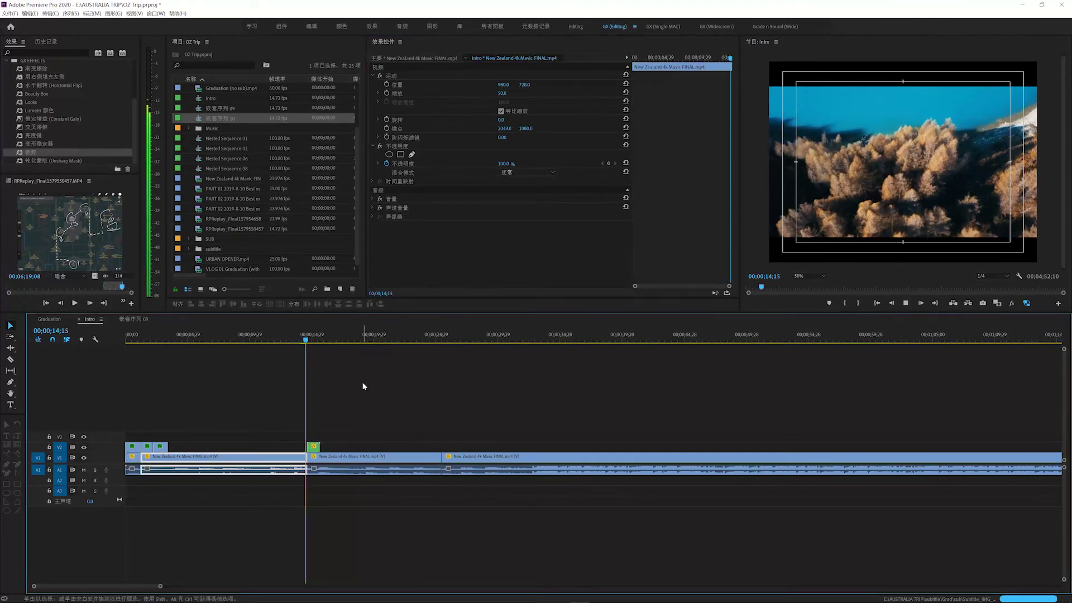
key(space)
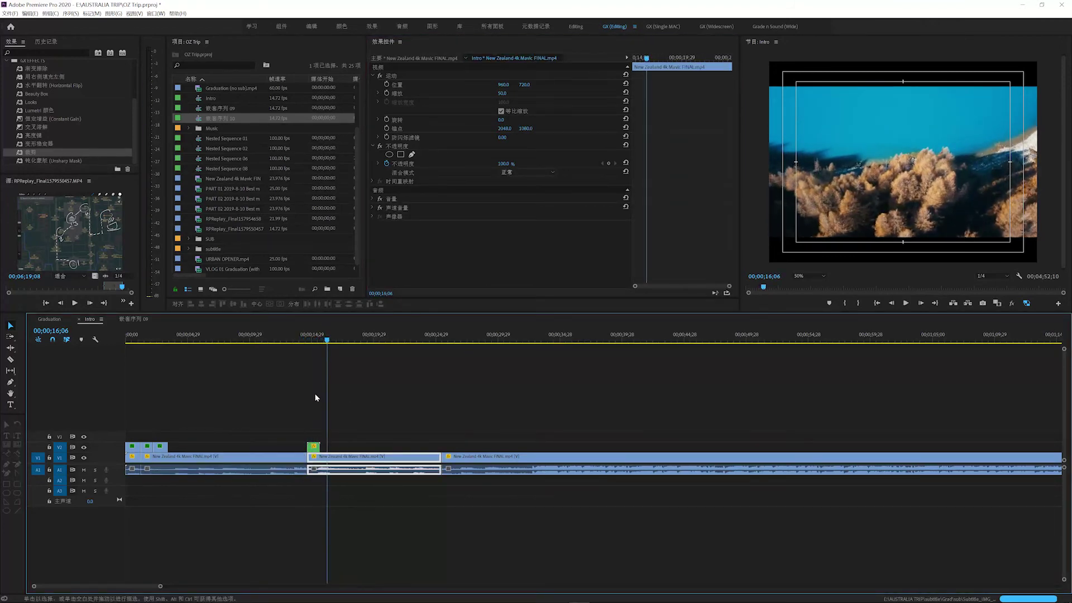
click(311, 338)
key(Down)
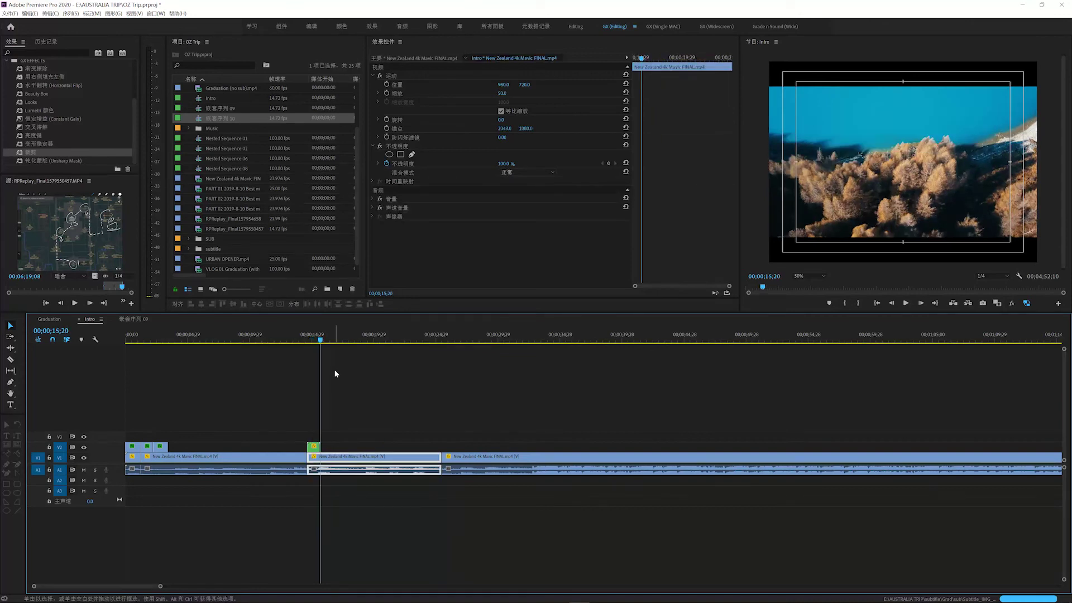
click(314, 447)
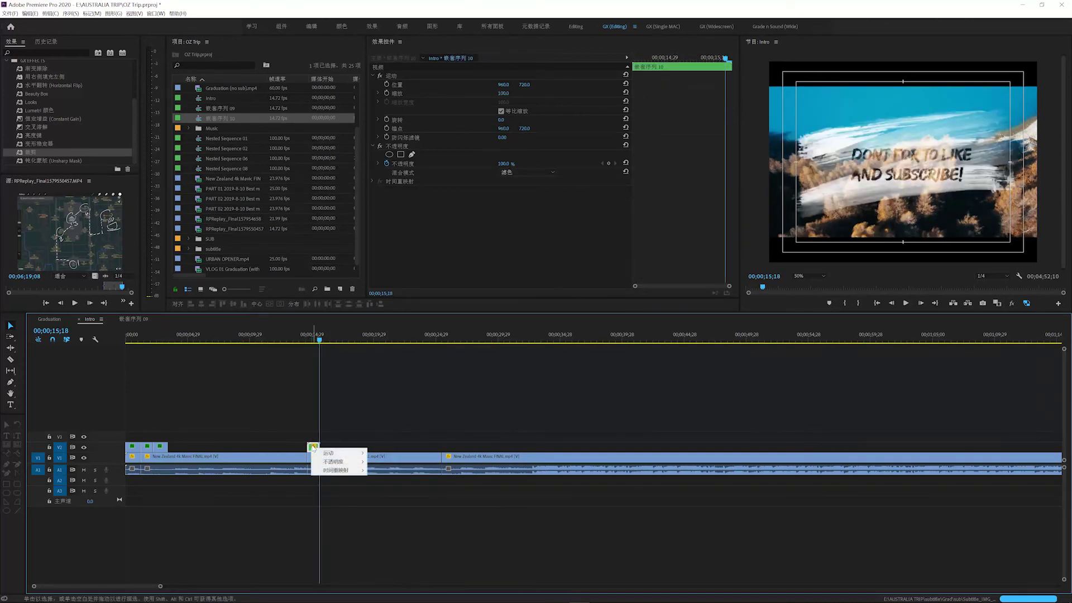
right_click(314, 446)
click(346, 333)
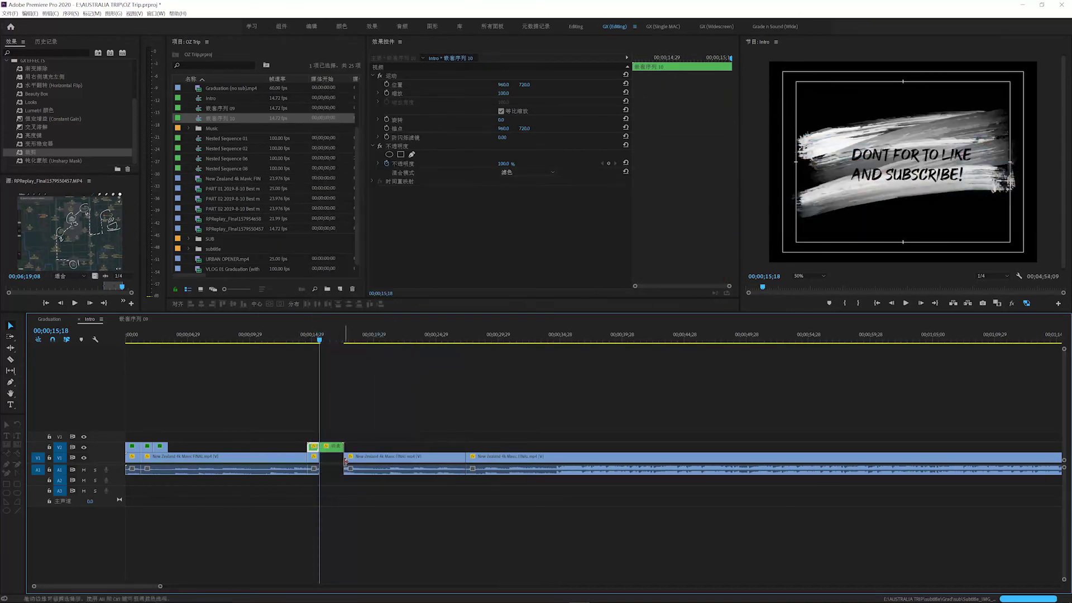
- Close the V1 footage gaps left by the frame hold and extend the hold segment on V2
drag(354, 459, 328, 459)
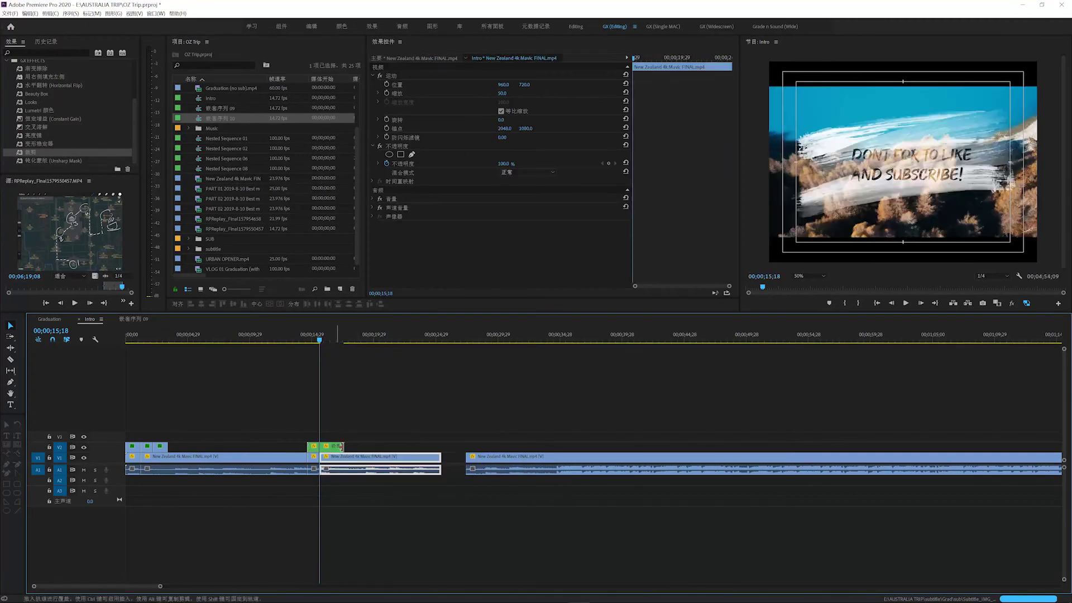
right_click(455, 458)
click(473, 464)
click(321, 344)
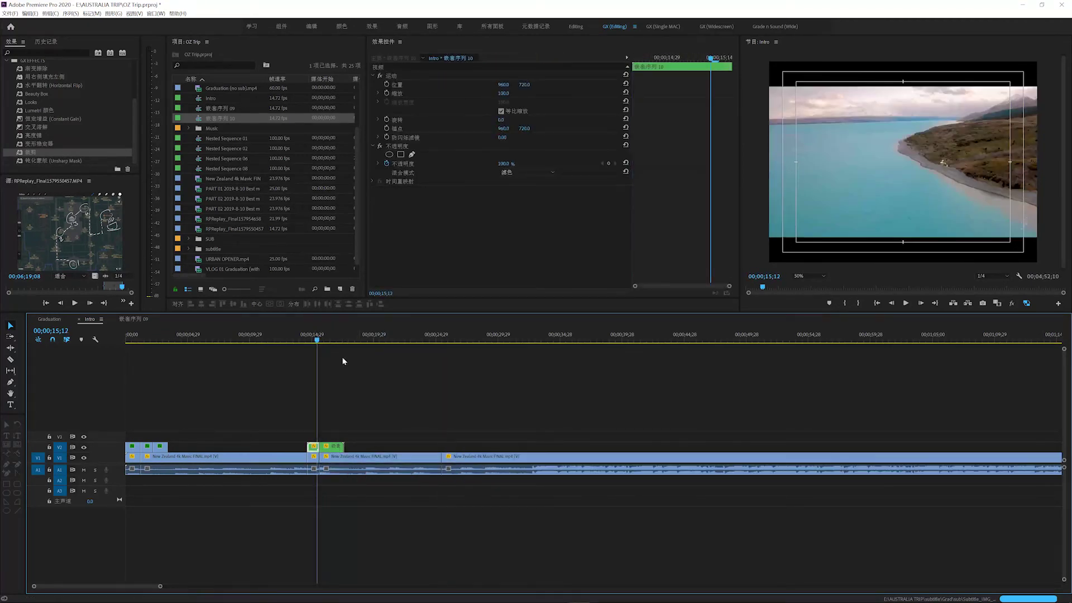
key(space)
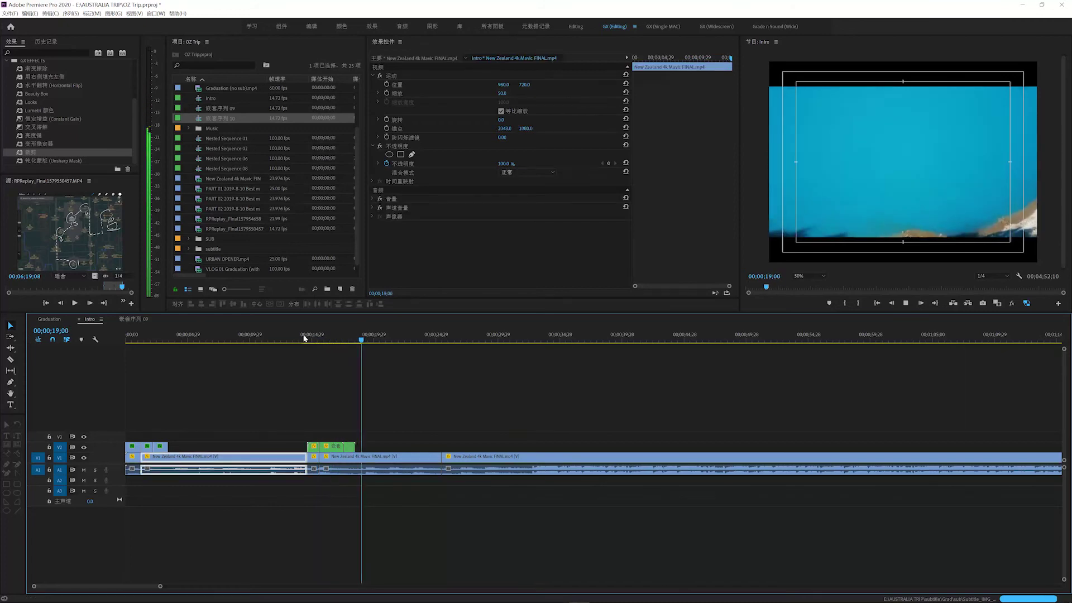
key(space)
click(316, 338)
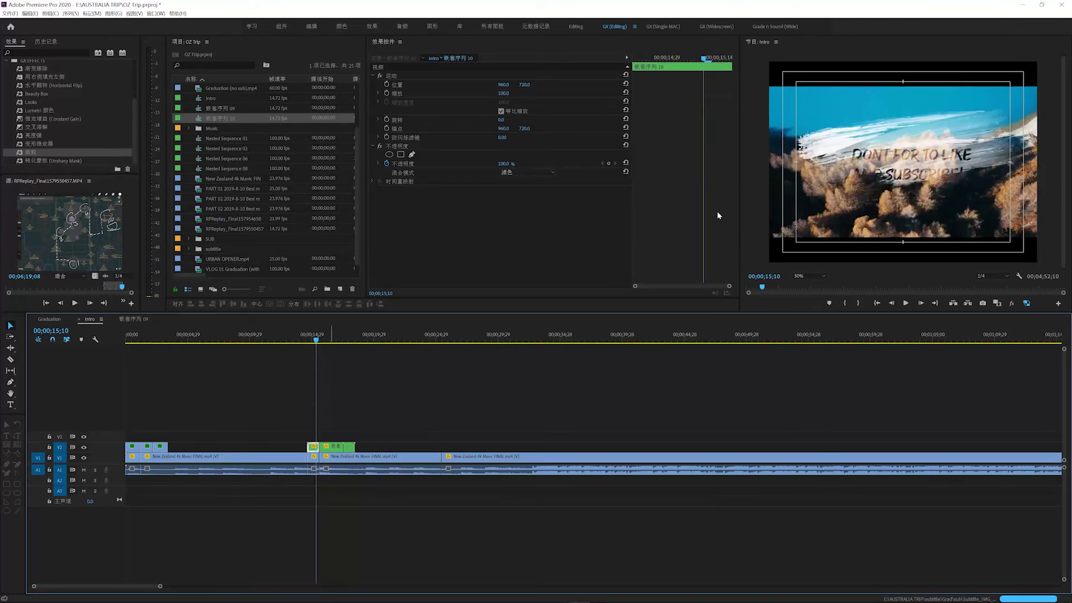
- Open the nested sequence and correct the title text to "DONT FORGET TO LIKE AND SUBSCRIBE!"
double_click(313, 447)
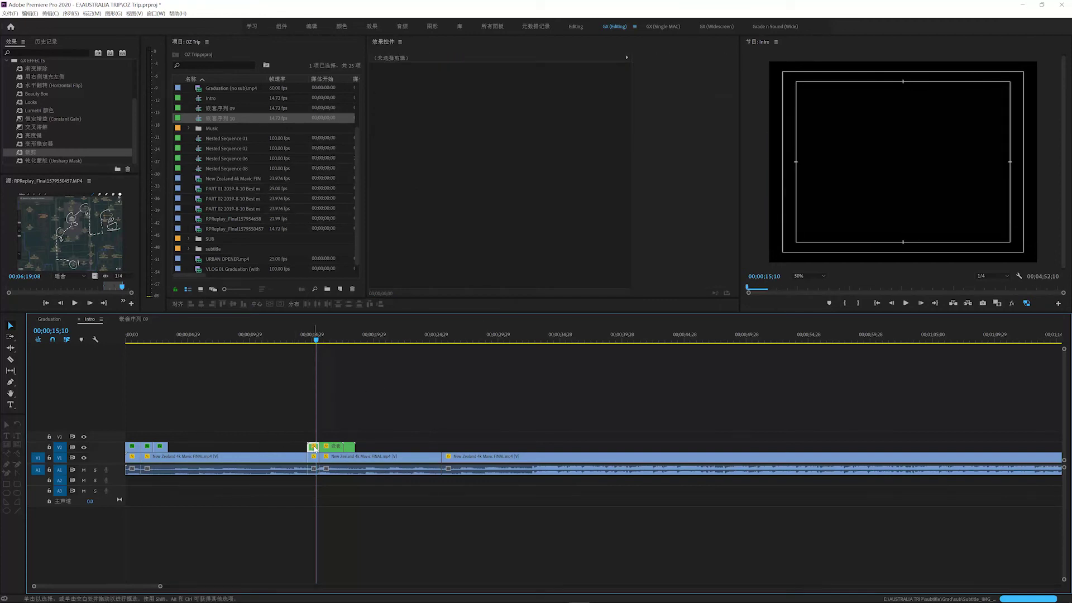
click(910, 159)
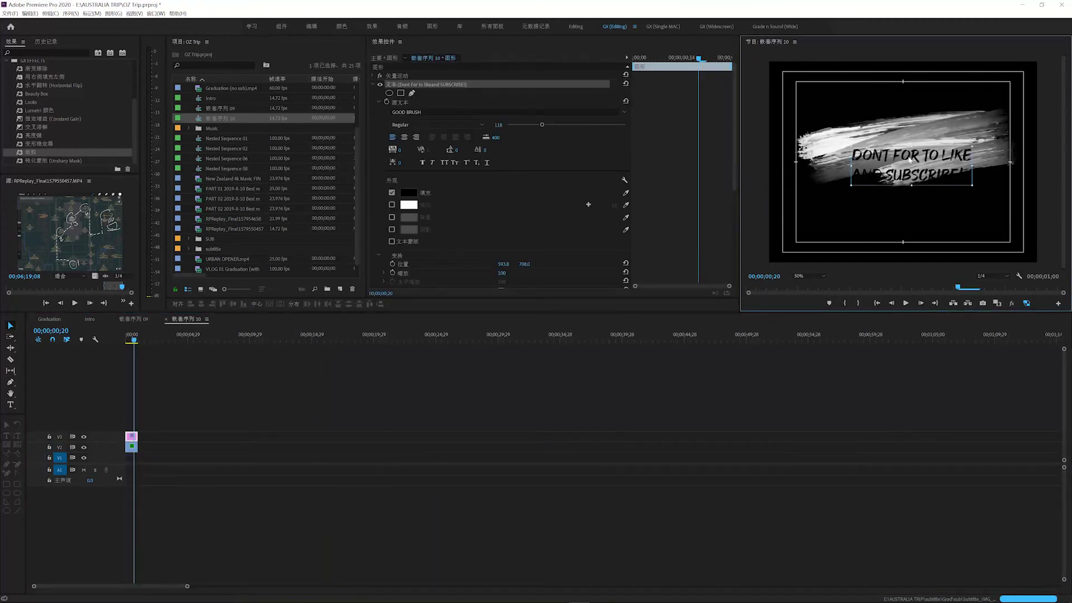
drag(910, 160, 910, 159)
double_click(910, 160)
click(922, 163)
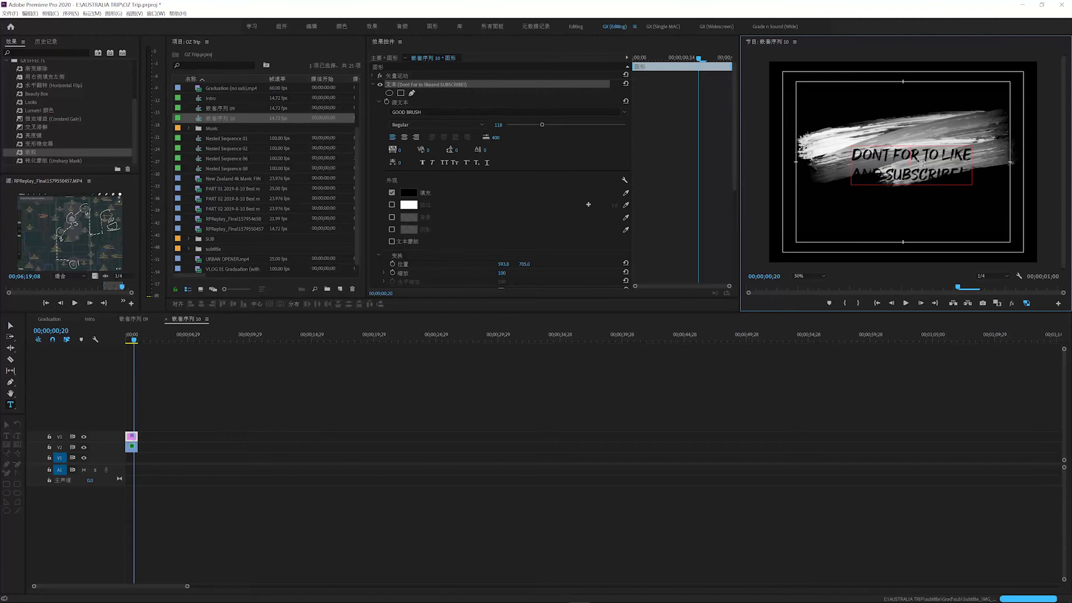
text(get)
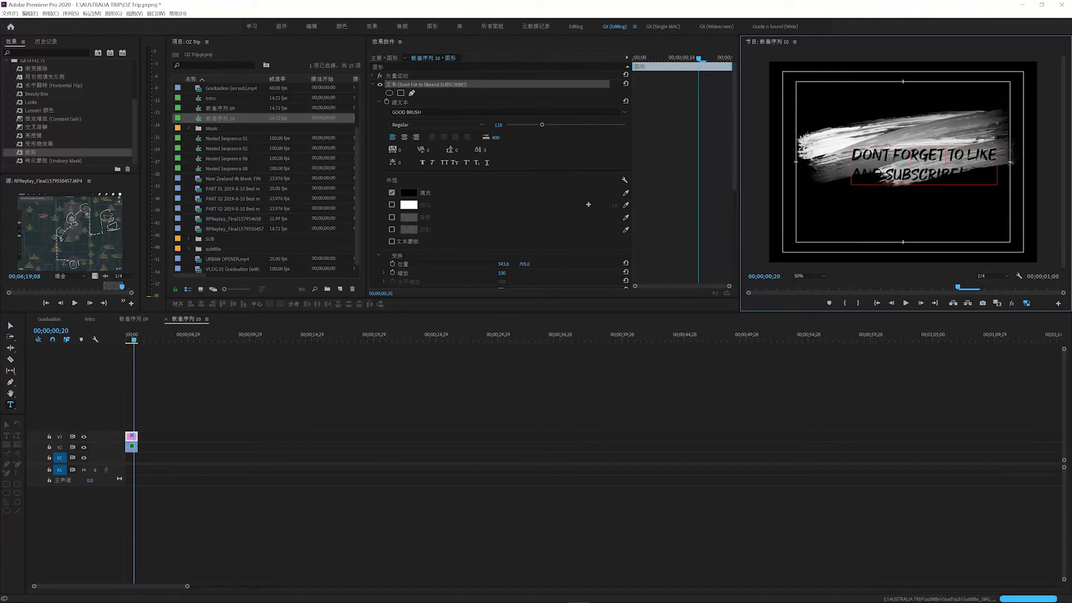
click(857, 264)
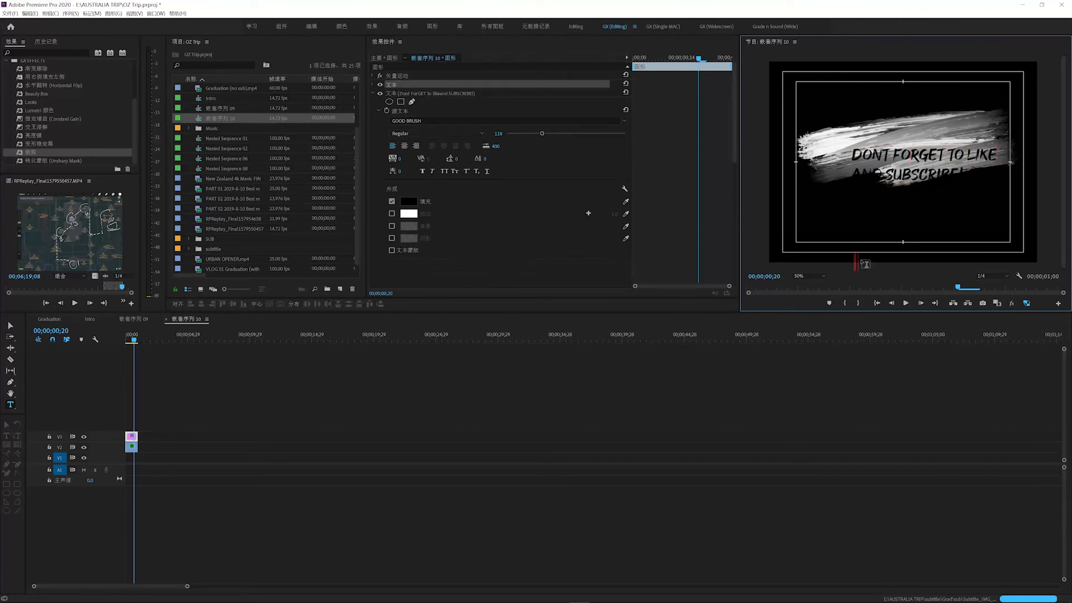
key(ctrl+z)
- Move the corrected title up and to the left so it sits centred on the brush strokes
key(v)
key(shift)
key(v)
drag(910, 155, 892, 150)
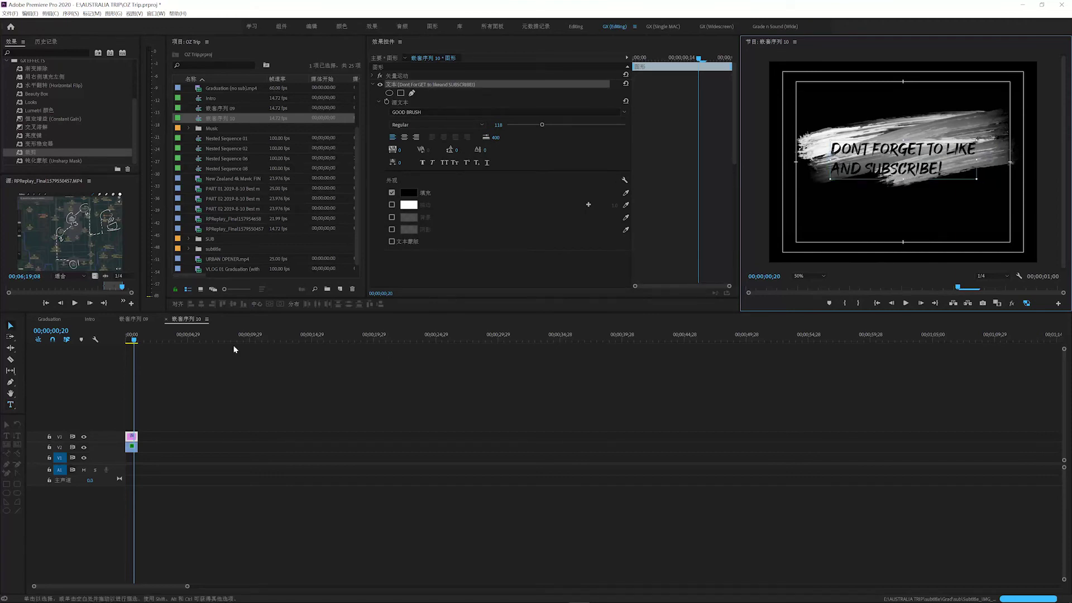
- Return to the Intro sequence and play back the nested title over the New Zealand footage
click(133, 319)
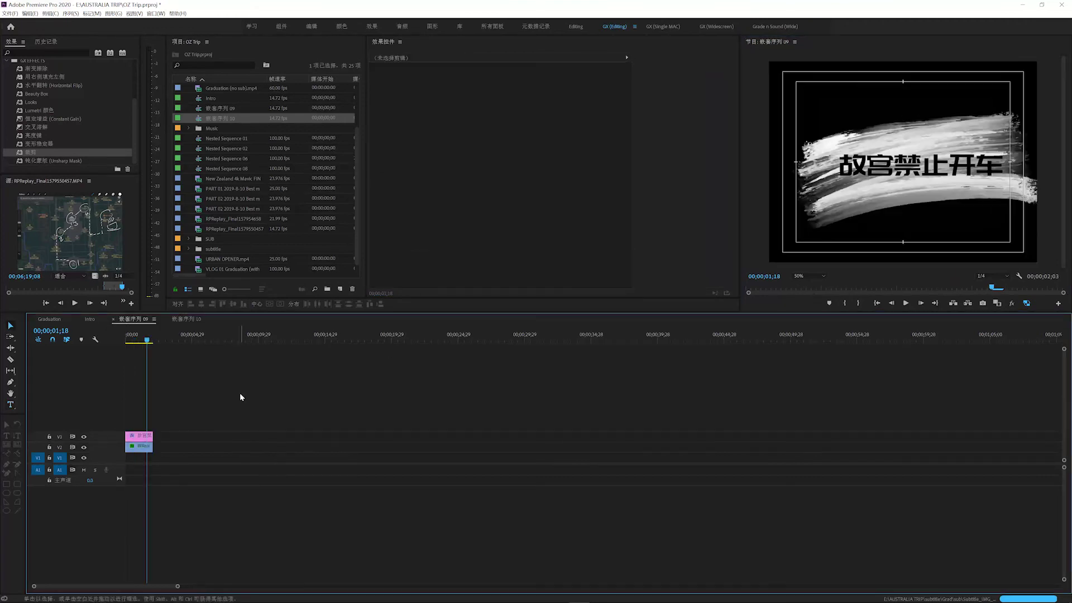
click(89, 319)
key(space)
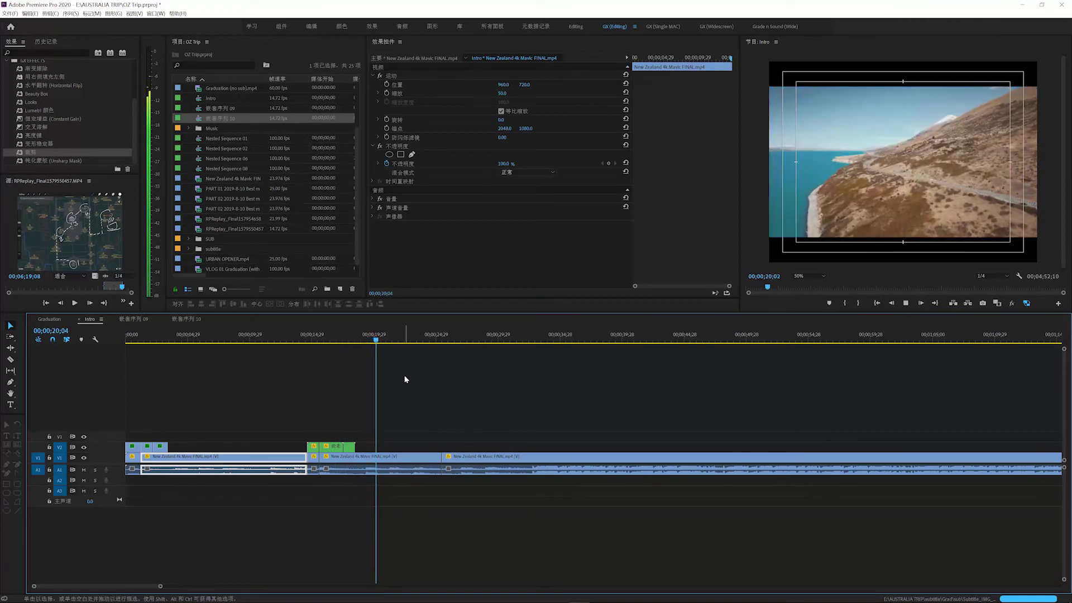
- Locate the map-drawing recording at the far end of the Intro sequence and play part of it
click(405, 379)
key(minus)
key(minus)
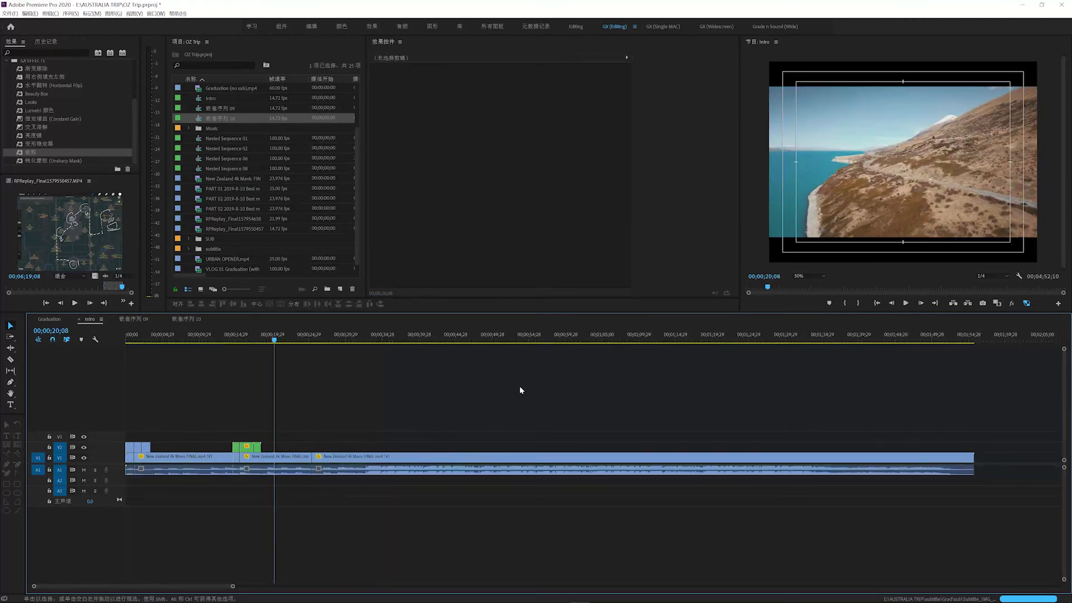
key(minus)
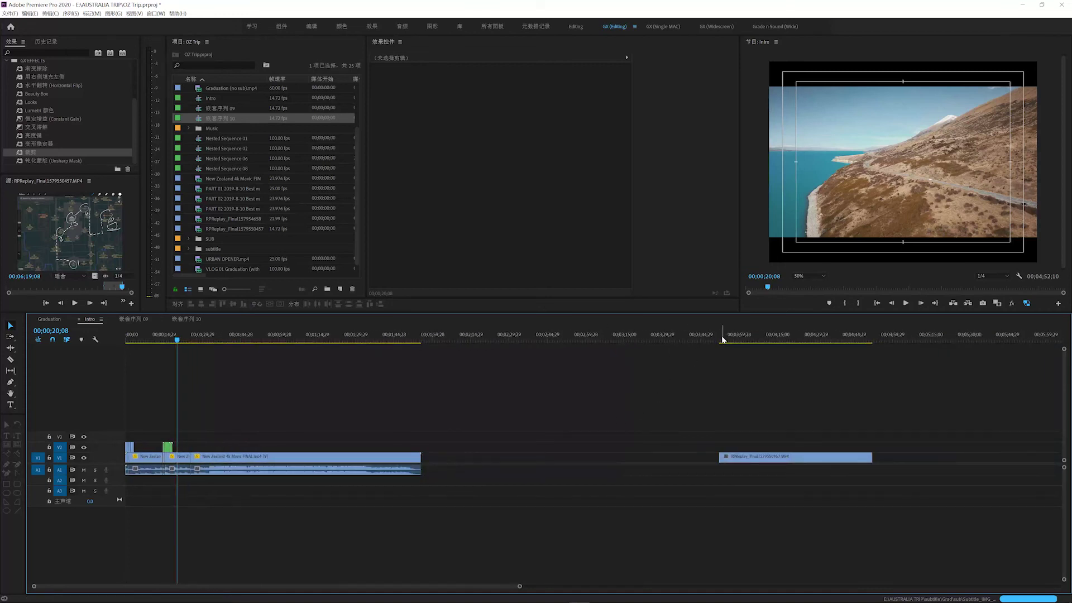
drag(723, 339, 741, 339)
scroll(773, 388, down, 1)
scroll(773, 391, down, 5)
scroll(307, 441, up, 1)
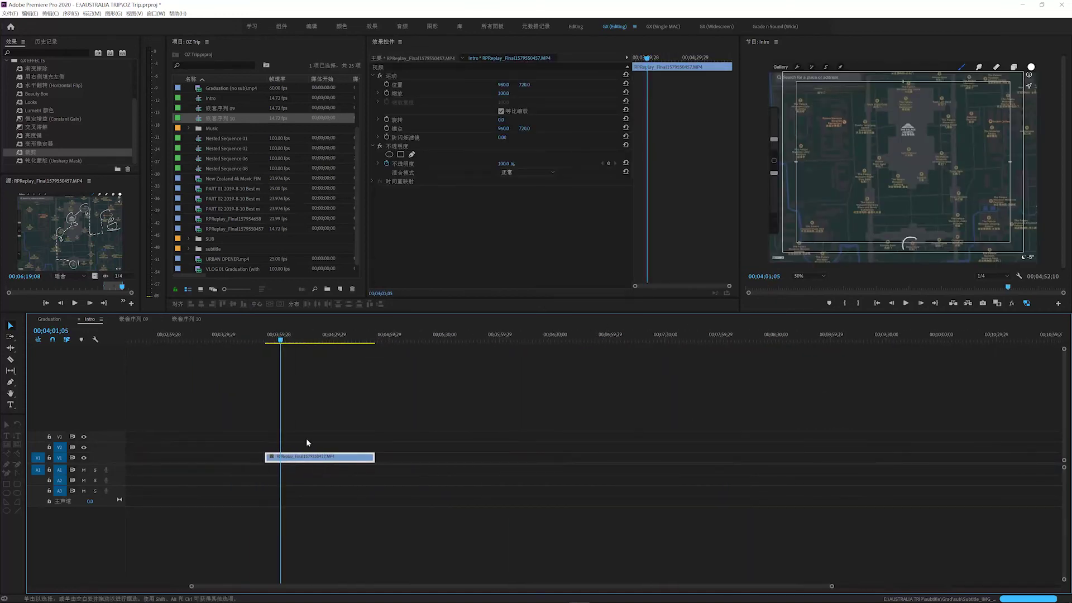
scroll(293, 399, up, 3)
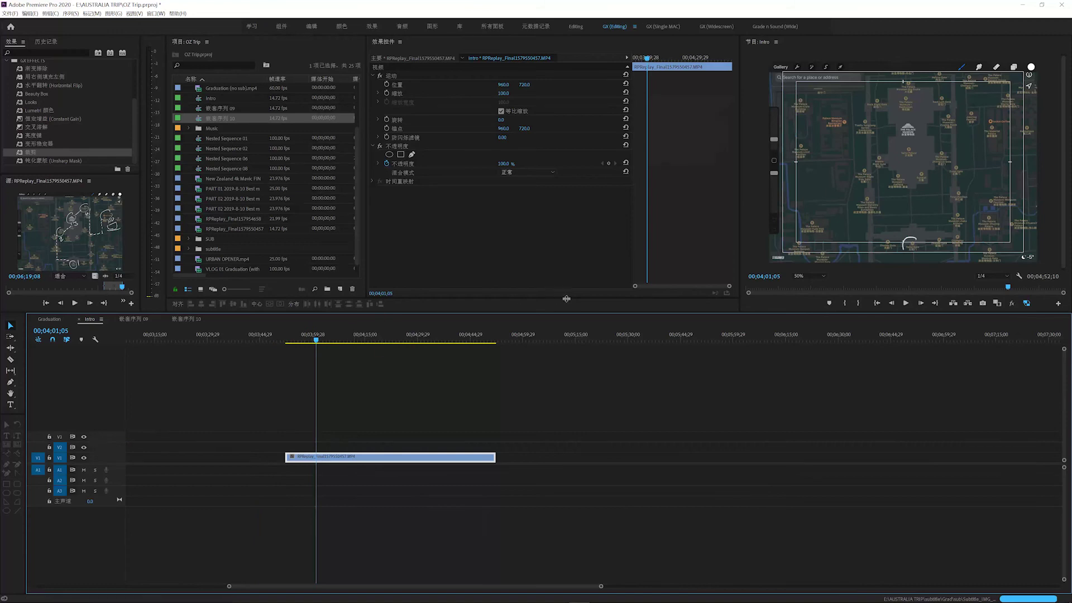
key(space)
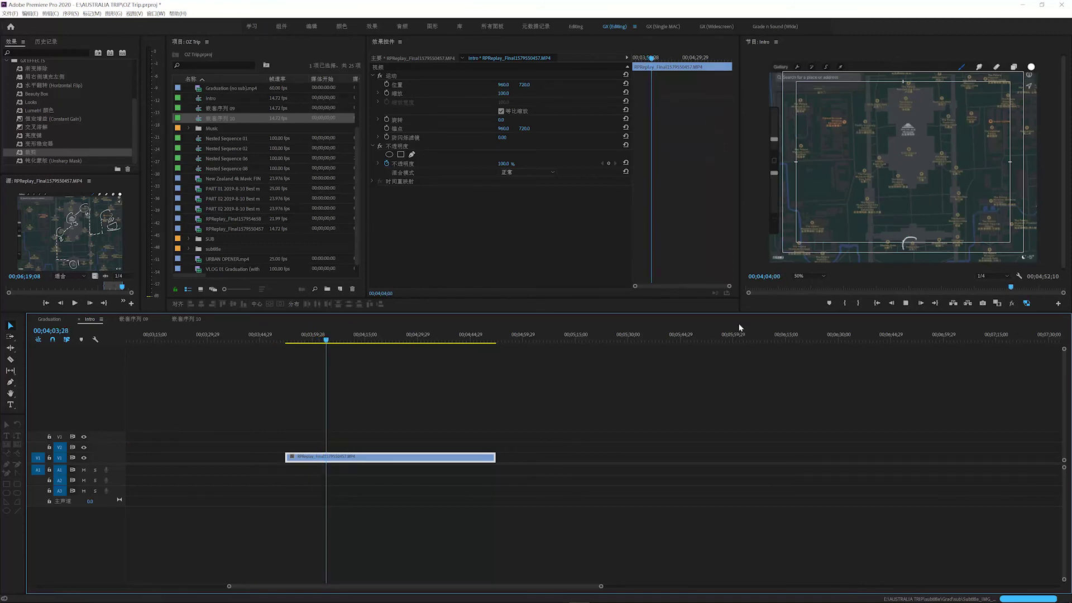
key(space)
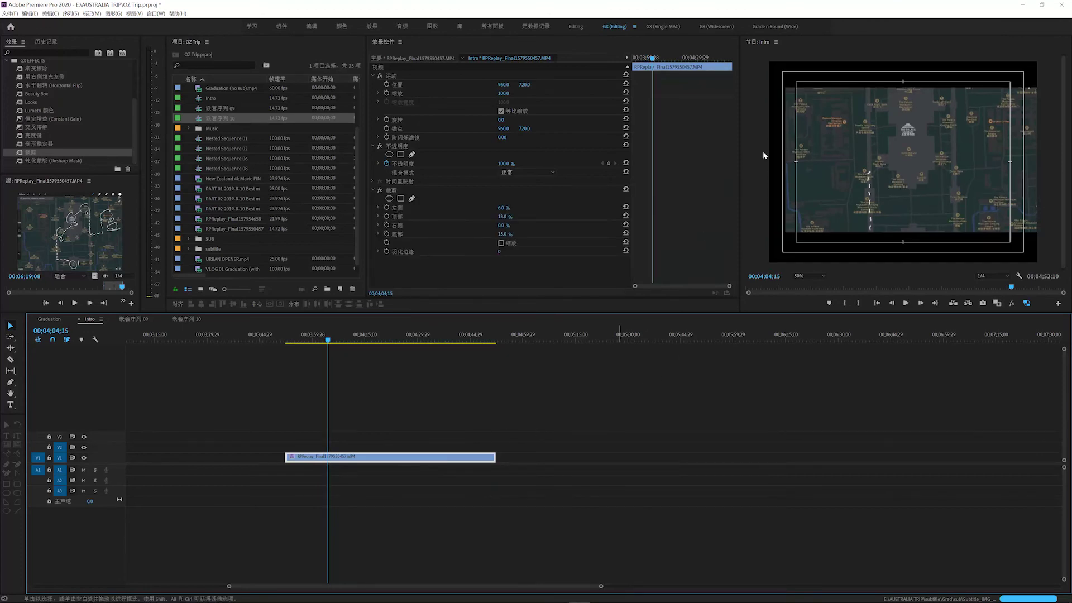
- Crop the map clip 4% on the left and 6% at the top, then scale it to 117% at position 960, 633
drag(501, 237, 509, 208)
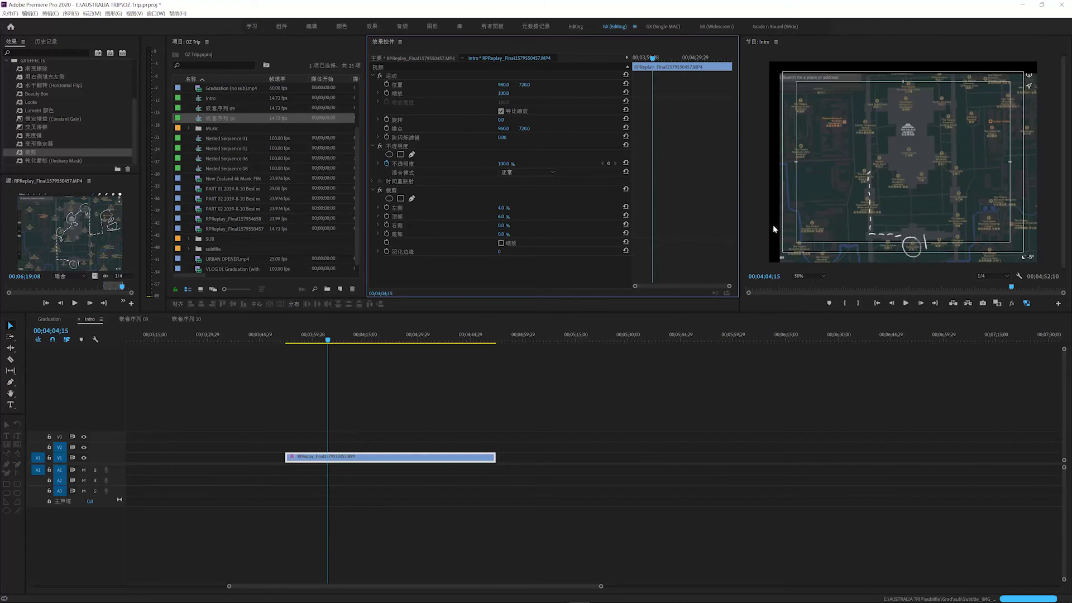
drag(503, 93, 537, 116)
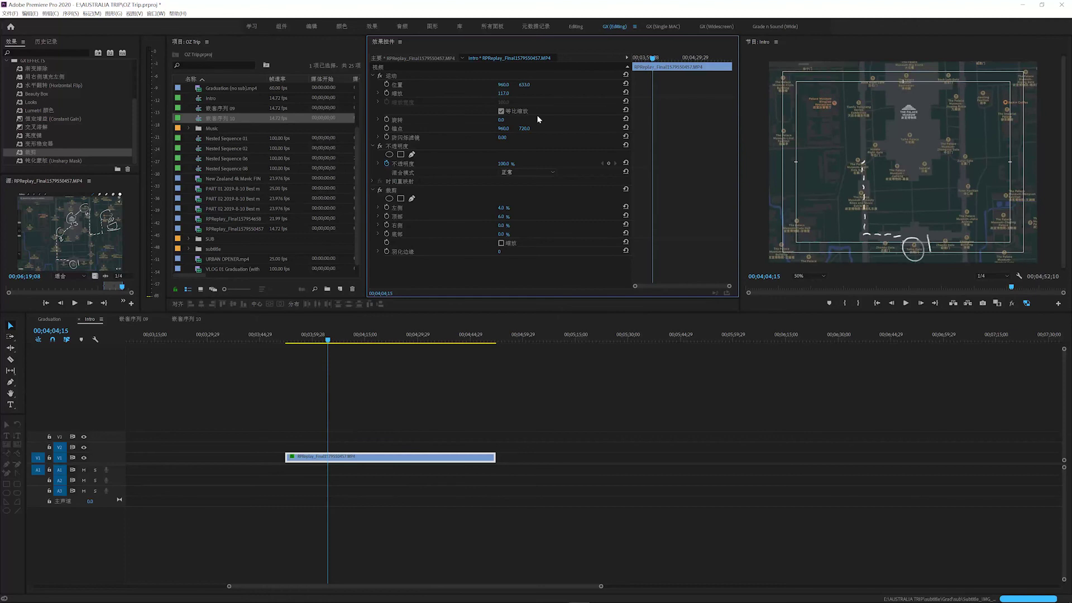
key(space)
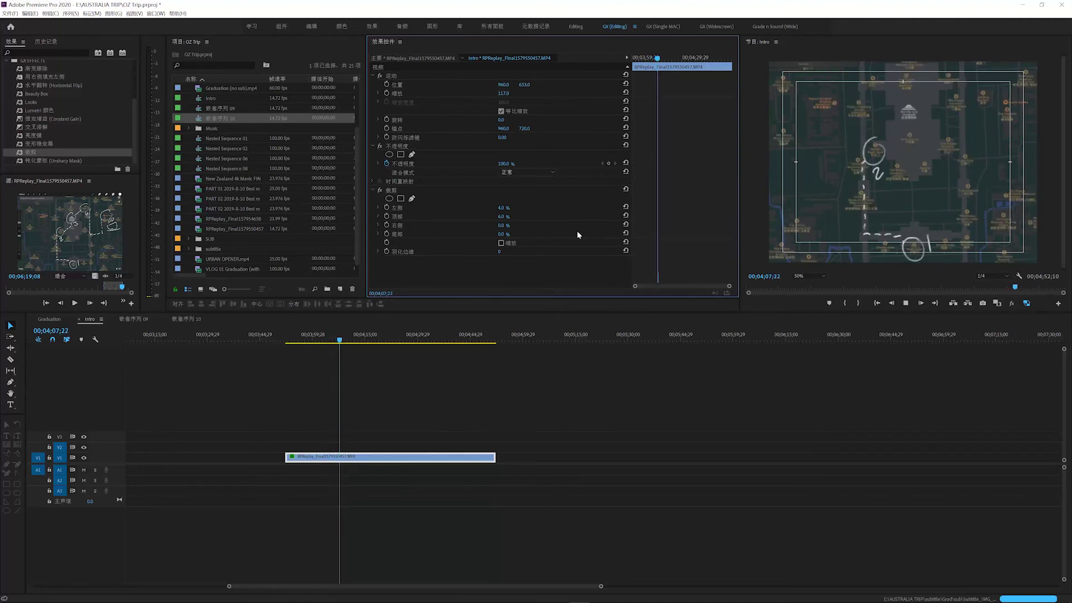
key(space)
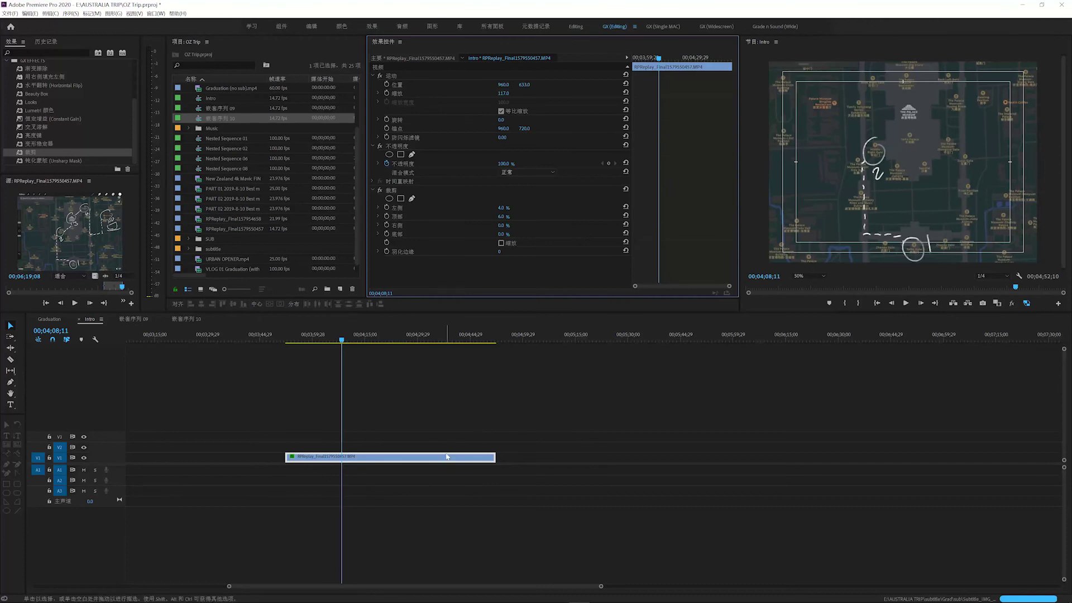
- Set the speed of the map clip to 700%
click(453, 449)
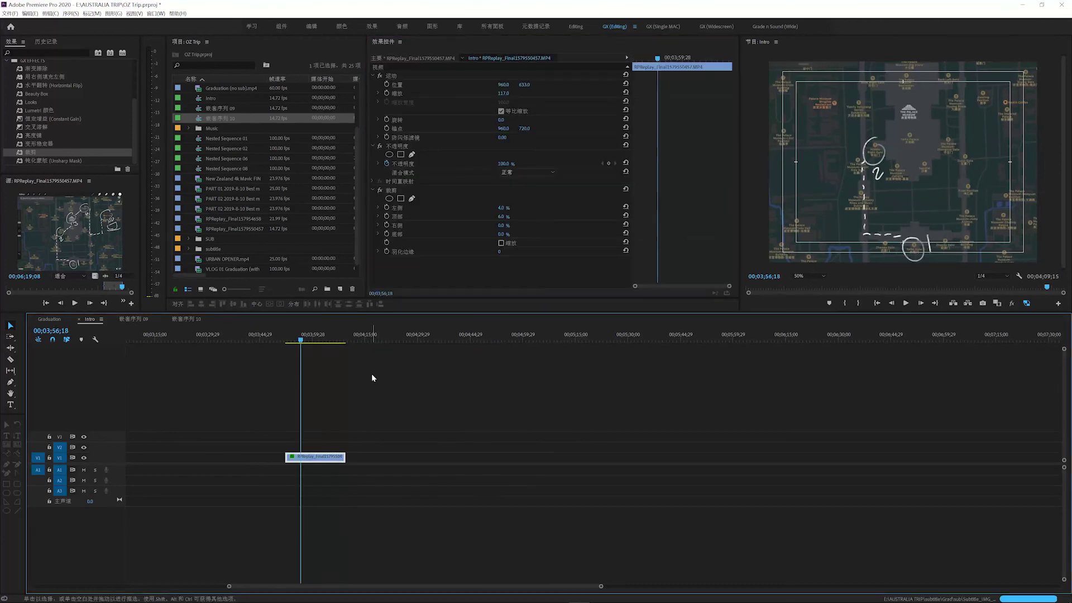
key(ctrl+r)
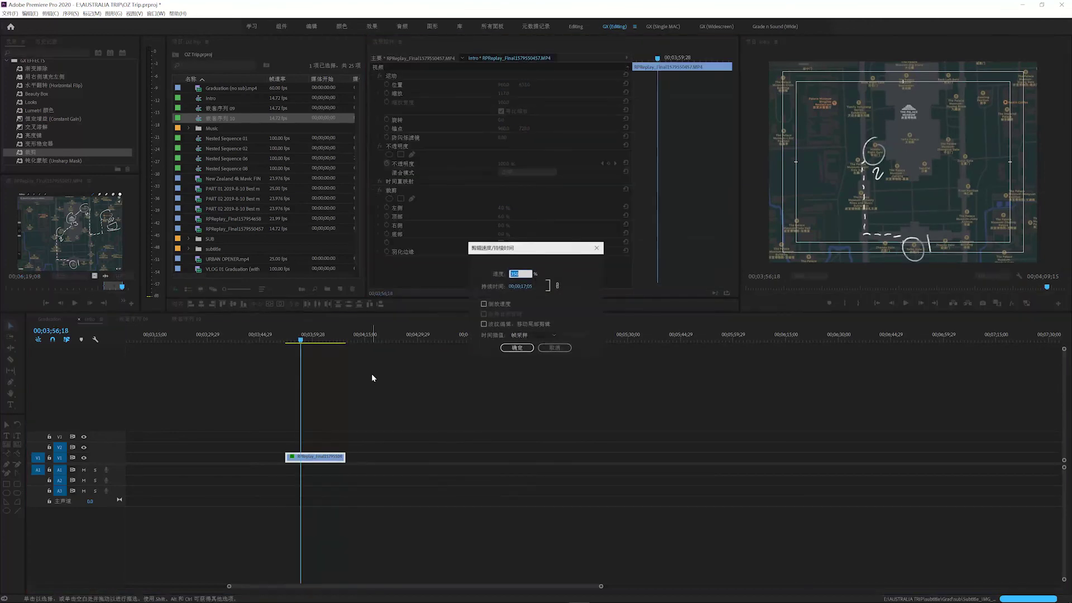
text(700)
key(Return)
- Keyframe the map clip's Position and Scale from 960, 205 and 173% at its start to 960, 633 and 117% at its end
key(Up)
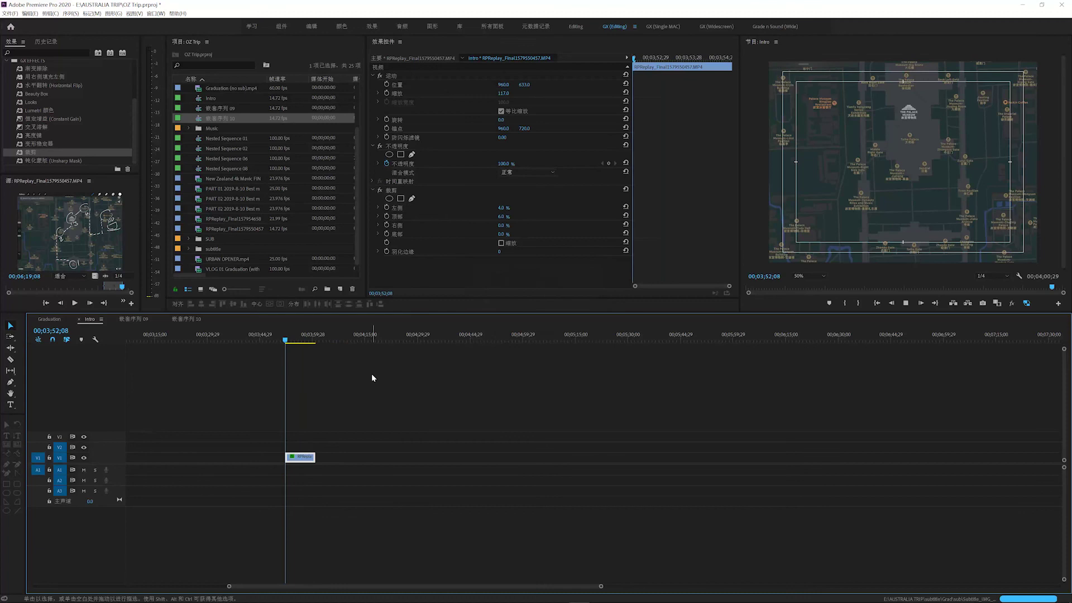
key(space)
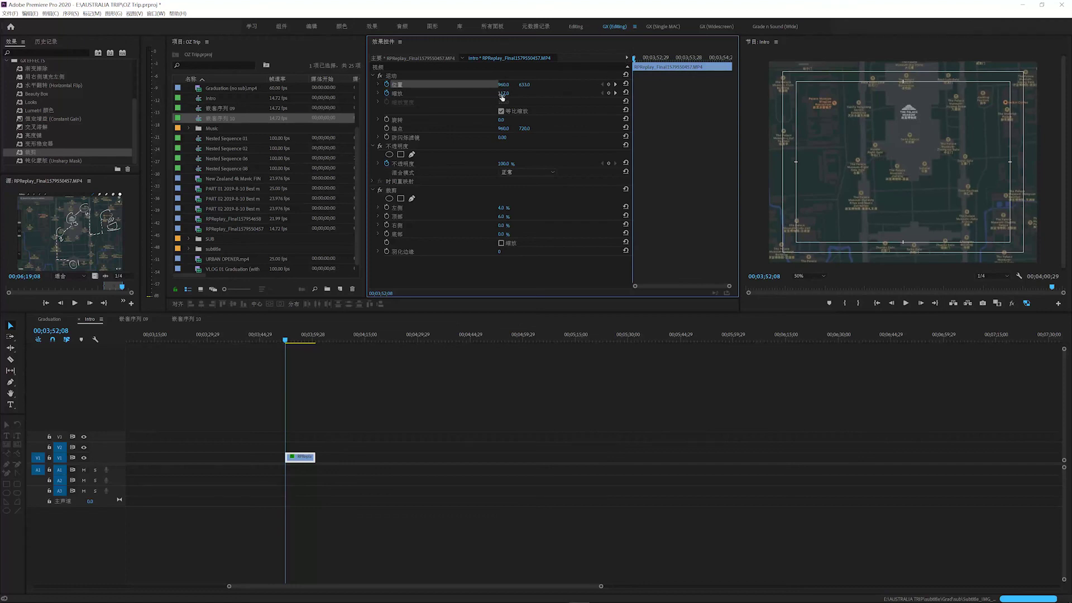
drag(502, 93, 284, 84)
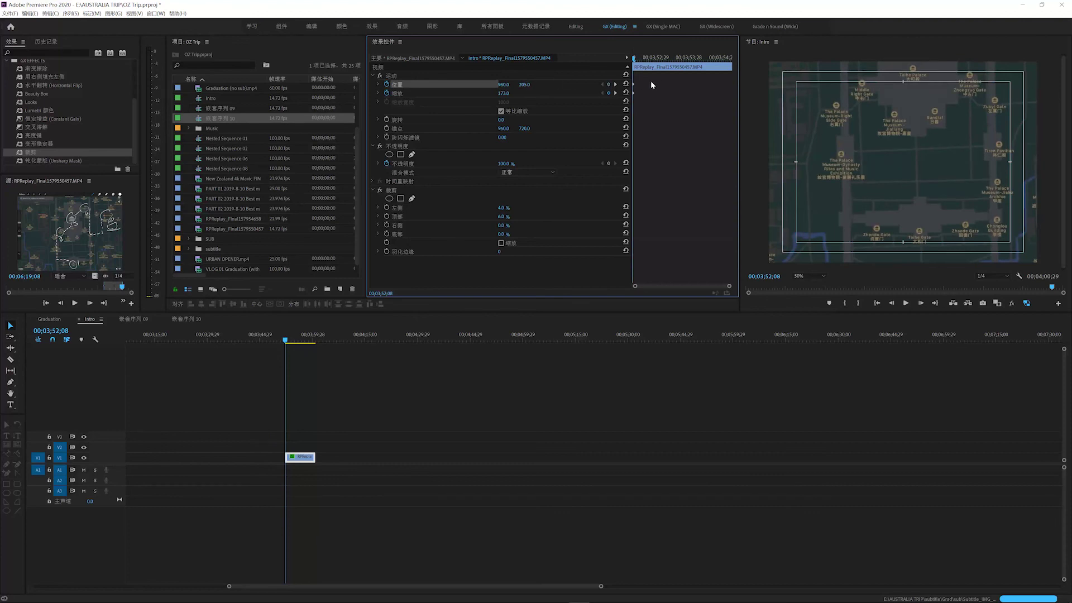
- Add a Position keyframe at 00;03;54;28 that shifts the map downward to frame the newly drawn route
key(space)
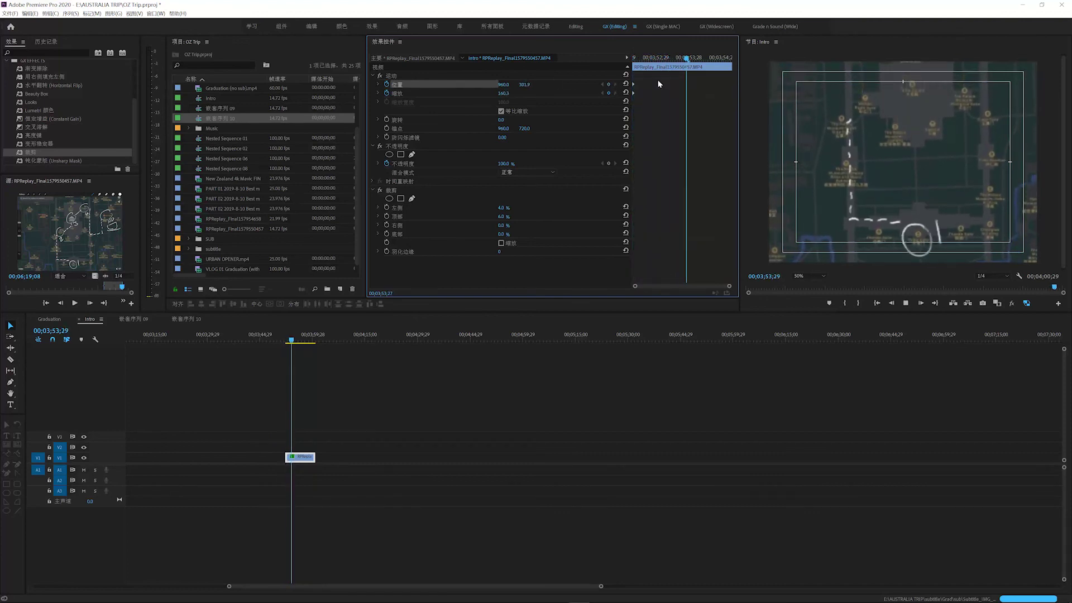
key(space)
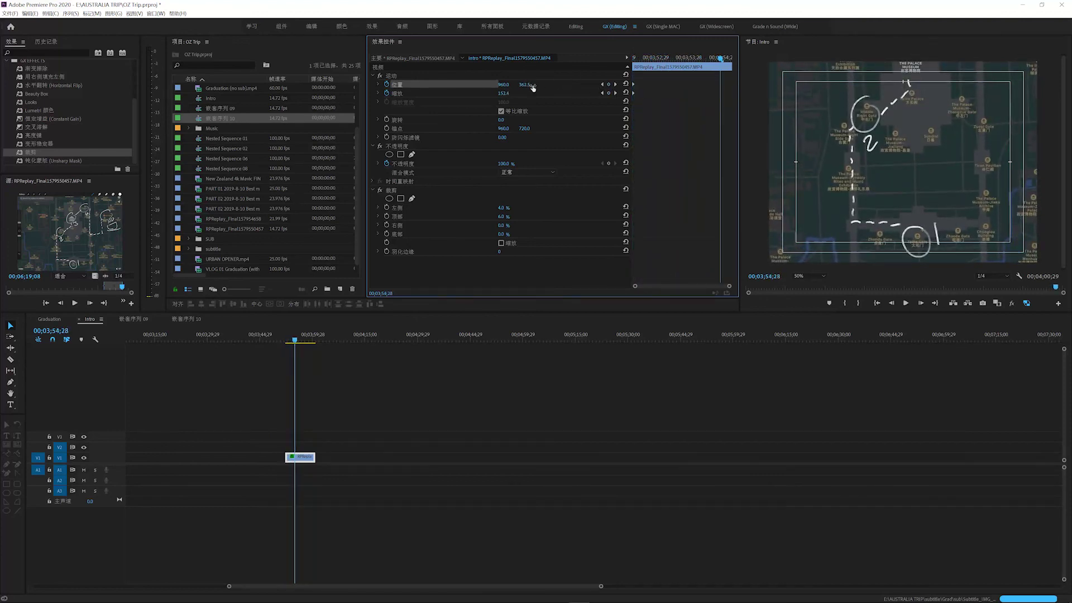
drag(532, 87, 693, 88)
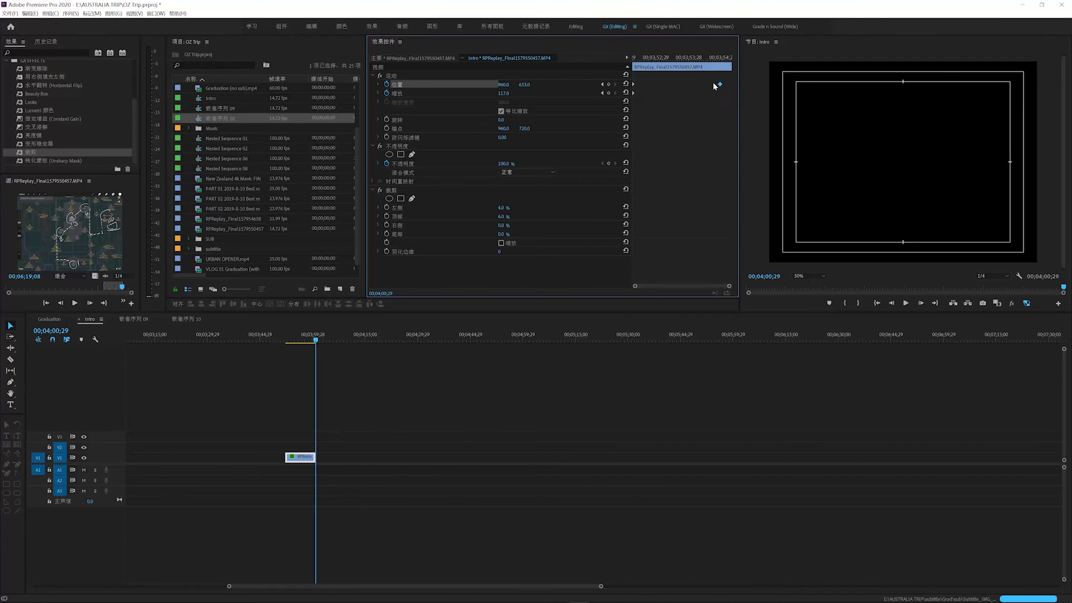
- Apply eased interpolation to the Position keyframe at 00;03;54;28 and play back the map movement
right_click(720, 87)
mouse_move(762, 158)
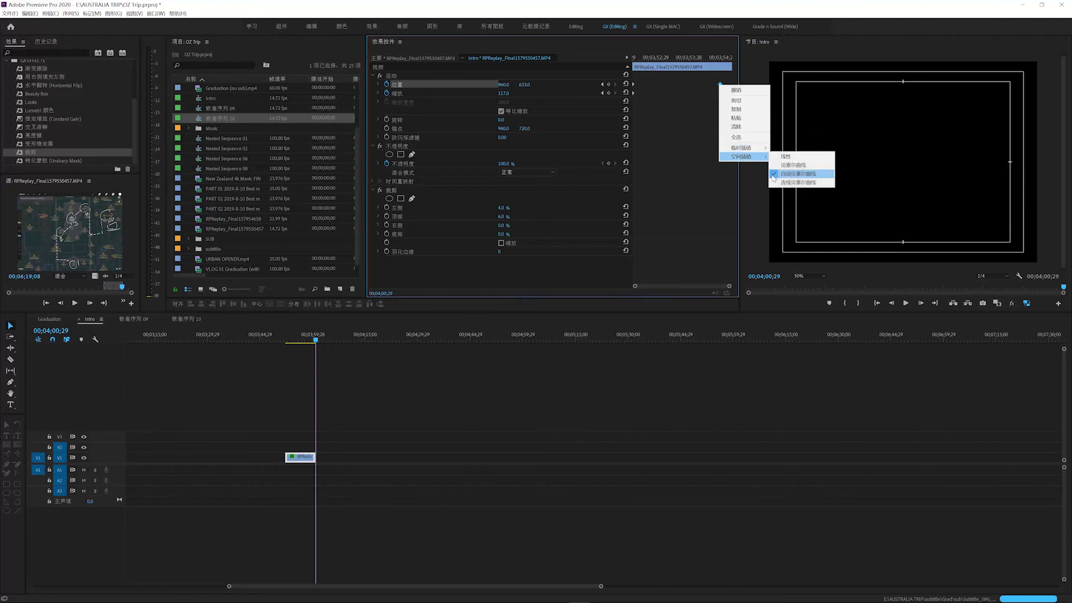
click(787, 192)
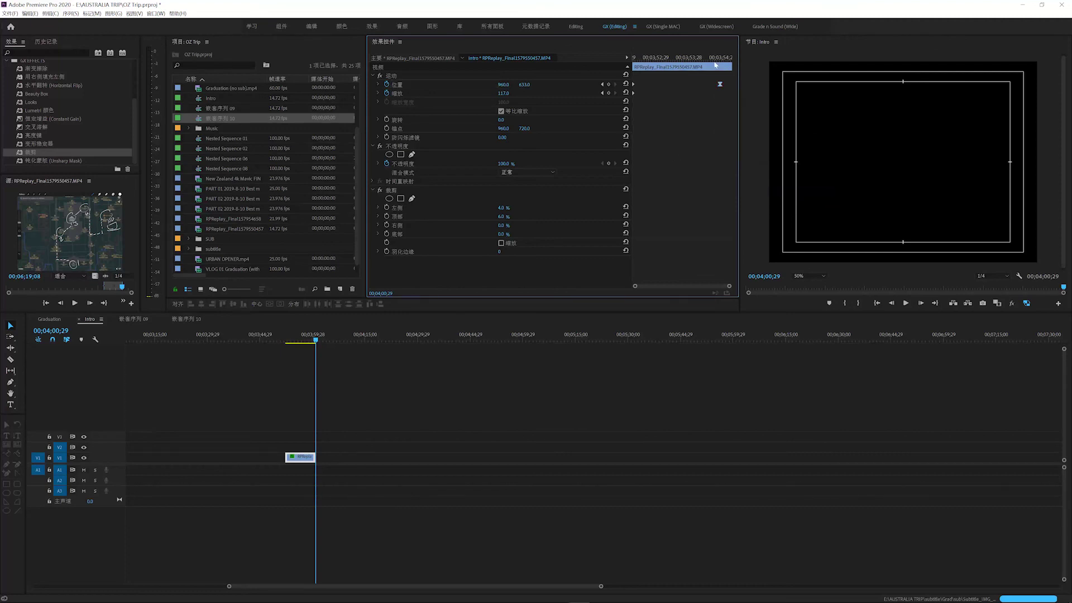
click(694, 58)
key(space)
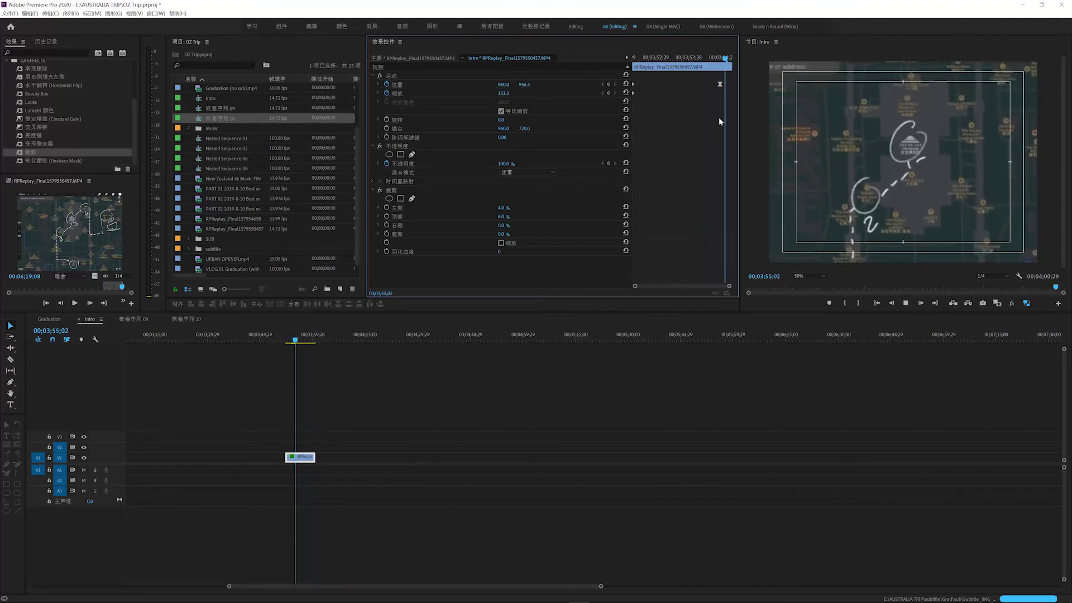
- Return the playhead to the nested brush-stroke title over the New Zealand footage
click(394, 397)
scroll(394, 396, down, 4)
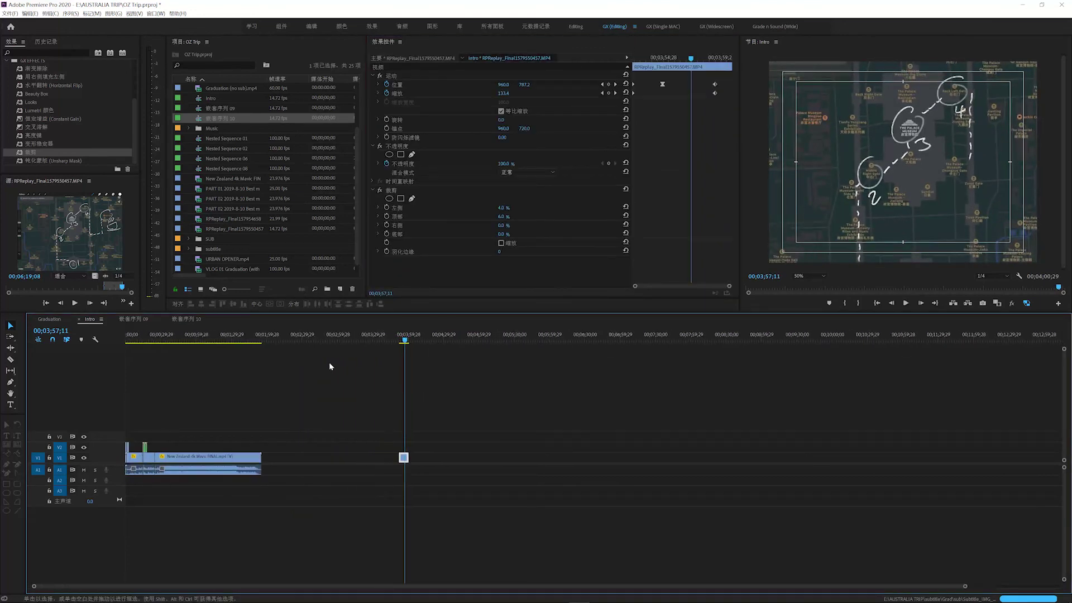
drag(183, 339, 147, 348)
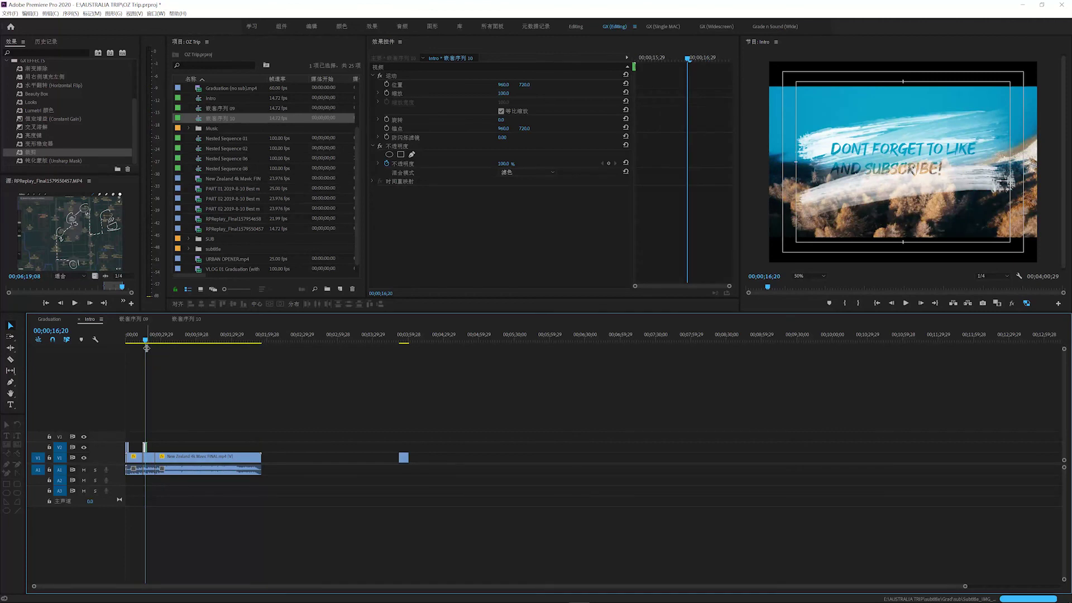